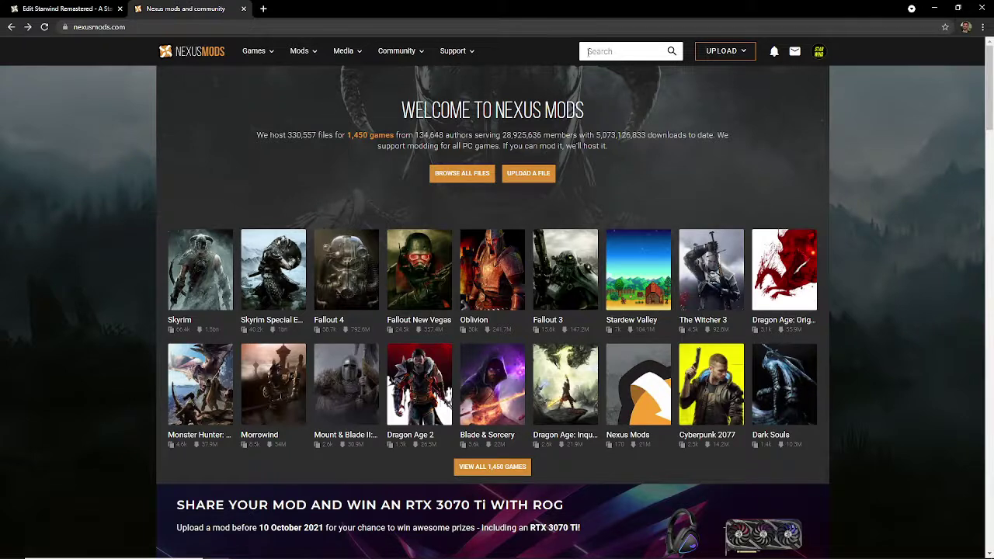
Click into the Nexus Mods header search box to begin a search
left_click(622, 51)
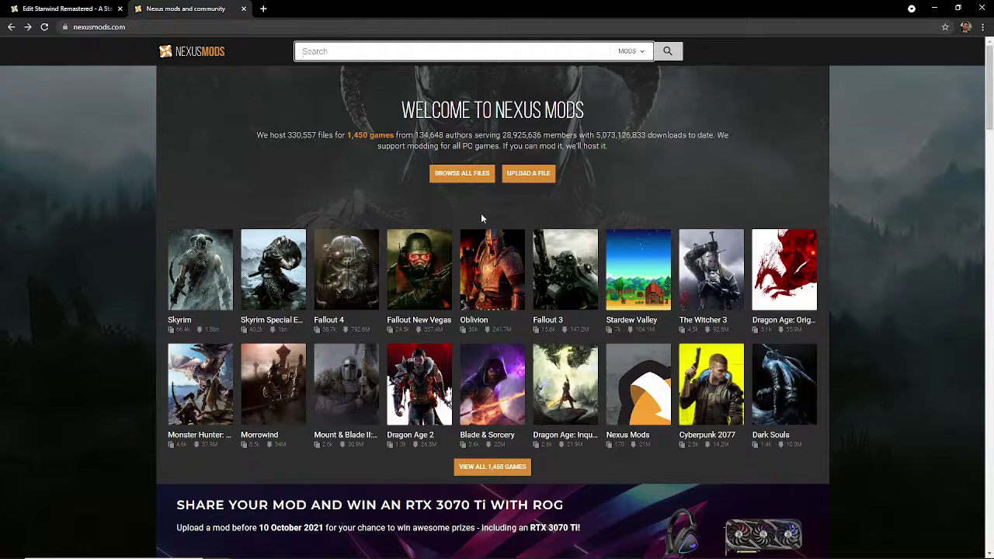
Search Nexus Mods for 'morrowind construction set' and open the TESCS fix mod page
type("morrowind construction set")
key("Return")
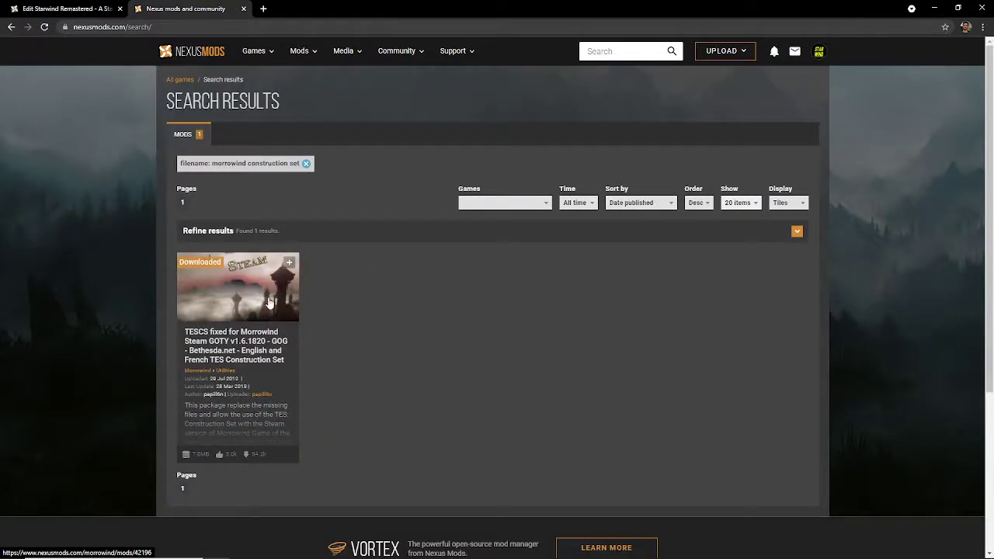
left_click(271, 300)
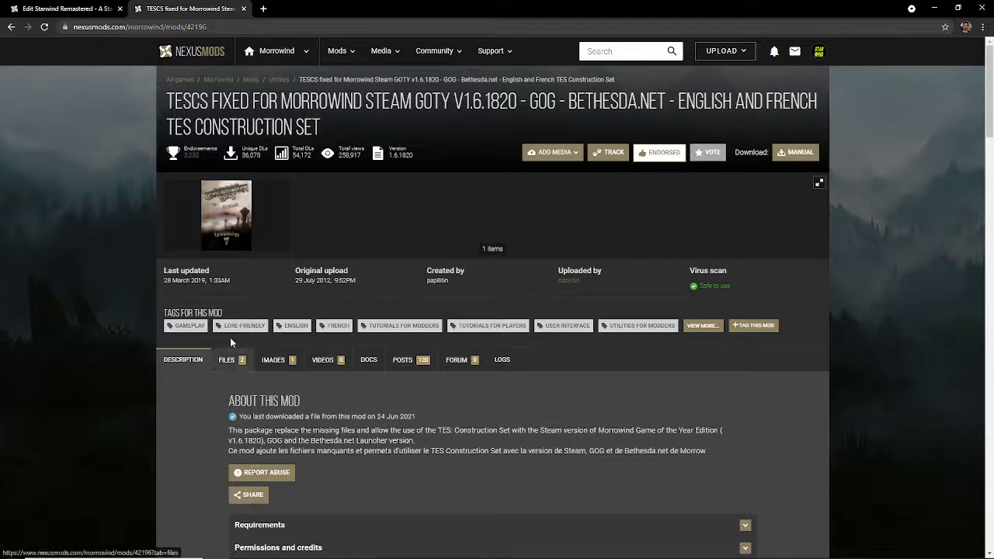
Preview the English main file's contents in Files, then close the preview and the mod tab
left_click(229, 360)
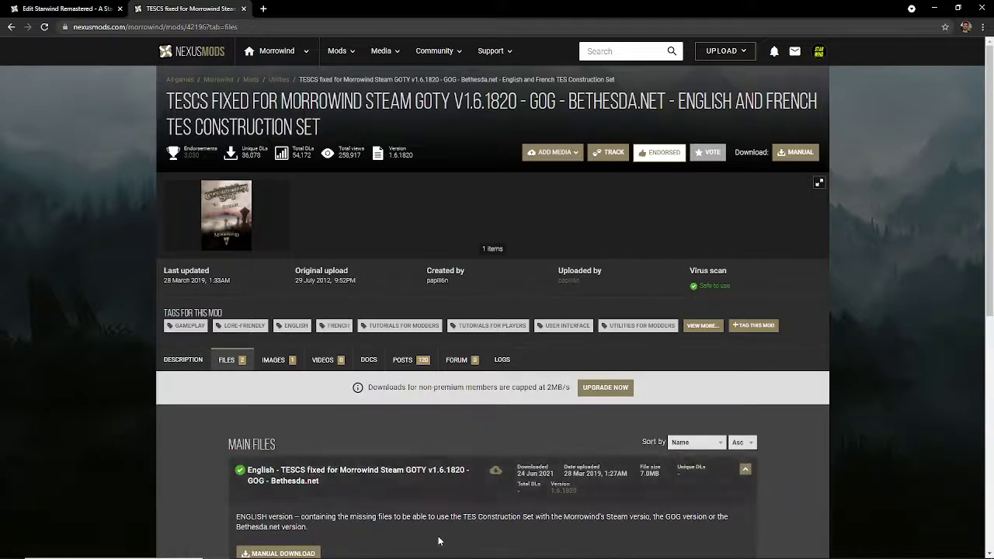
scroll(335, 466, "down", 1)
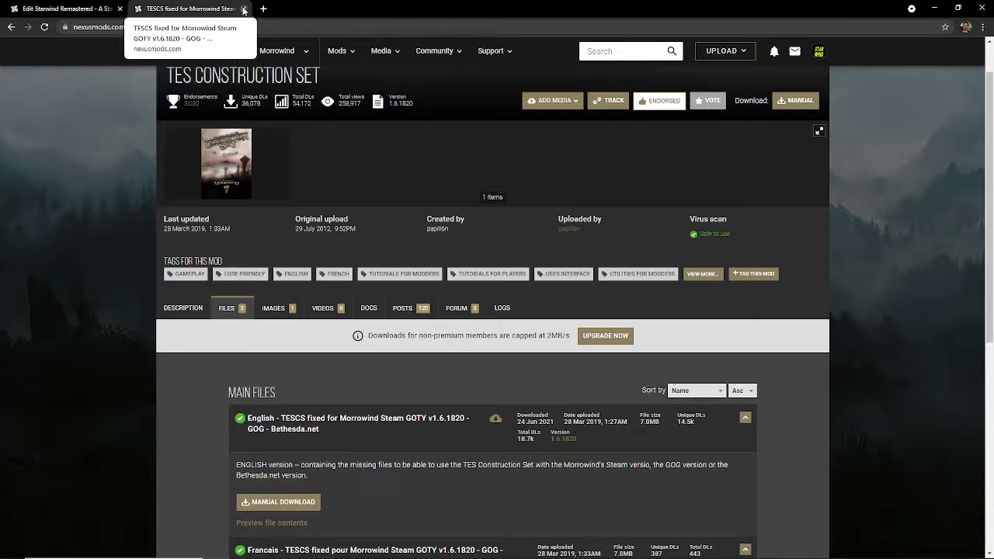
left_click(280, 523)
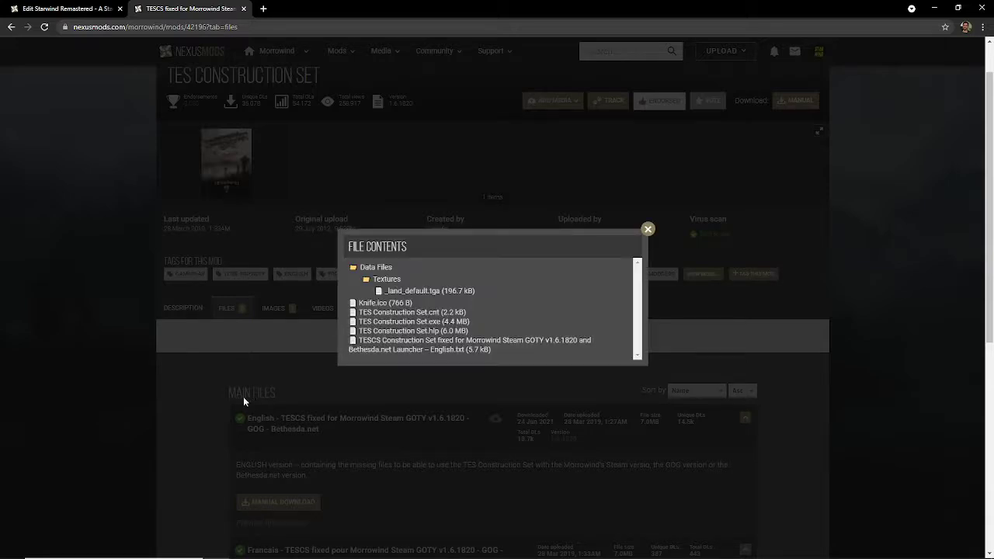
left_click(648, 229)
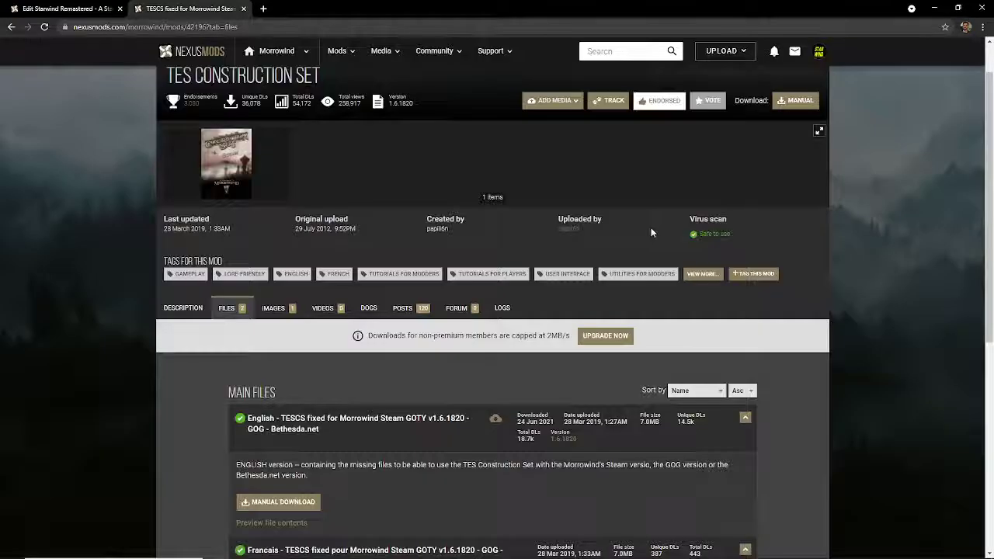
left_click(244, 8)
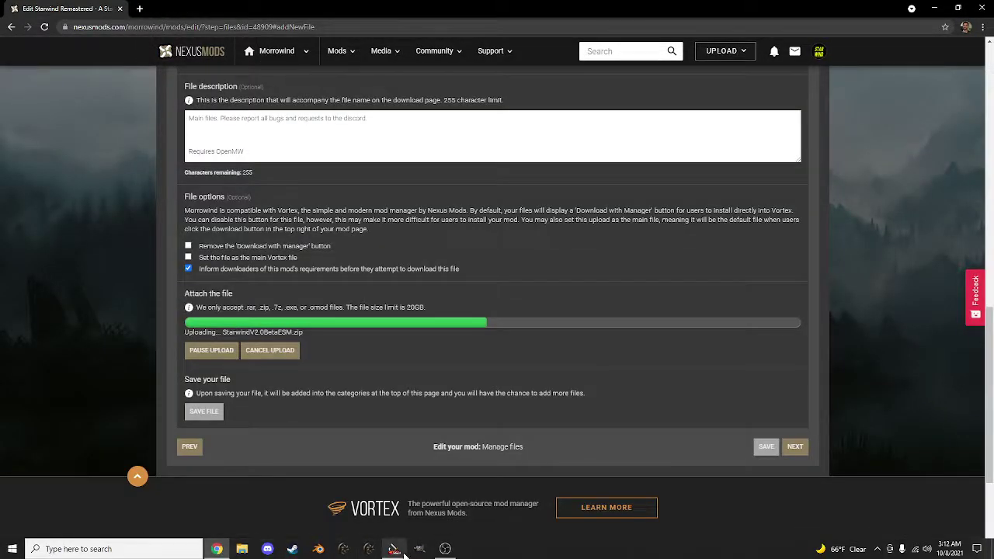
Switch to the TES Construction Set window from the taskbar
left_click(404, 555)
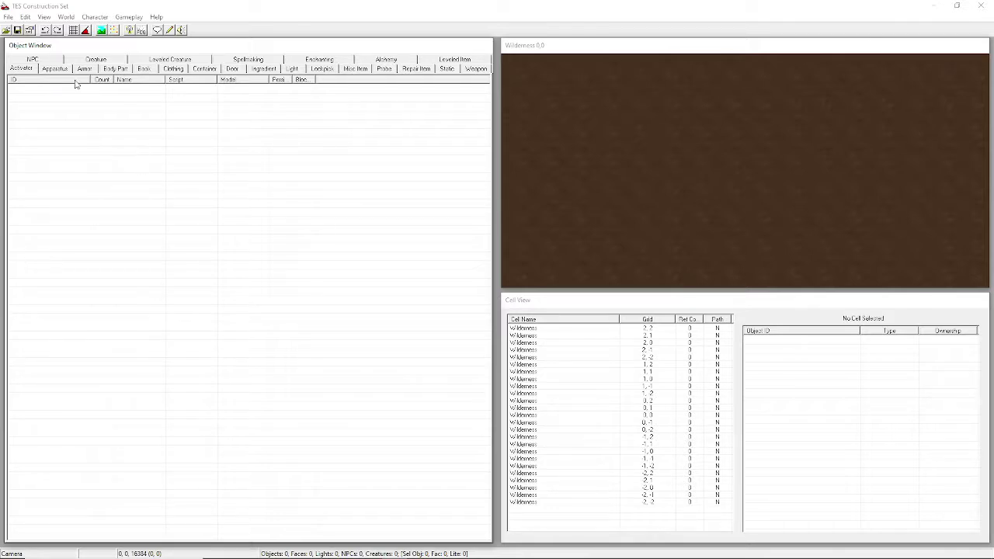
In Data Files, widen the file column and tick Bloodmoon.esm, Morrowind.esm and Tribunal.esm
left_click(6, 30)
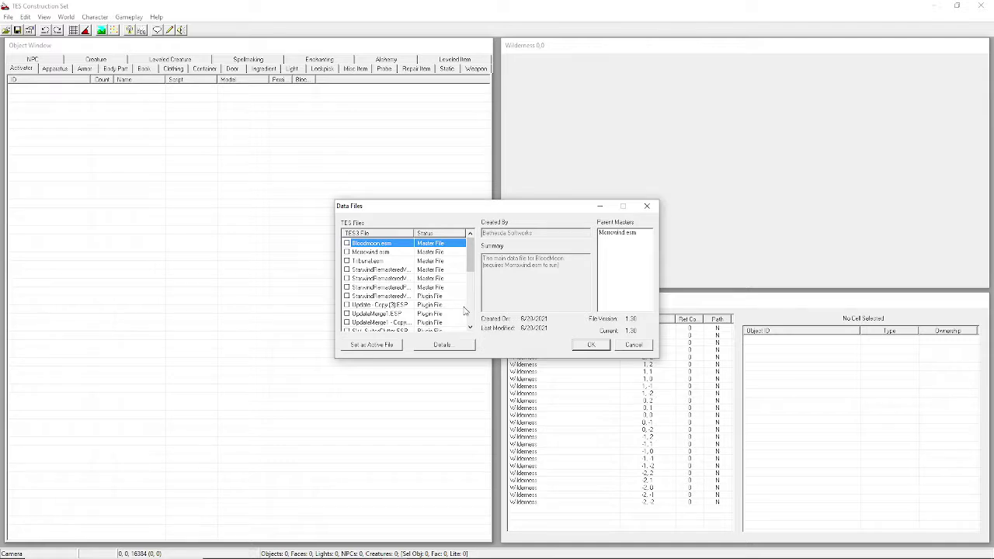
double_click(413, 233)
double_click(386, 245)
double_click(387, 252)
double_click(387, 262)
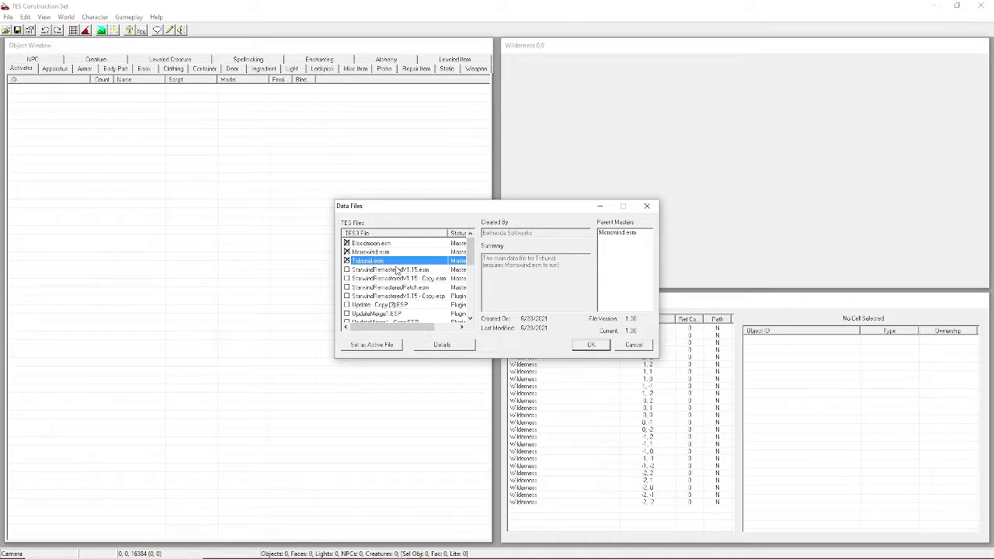
Compare the Starwind files' details and tick StarwindRemasteredV1.15.esm and StarwindRemasteredPatch.esm
left_click(393, 270)
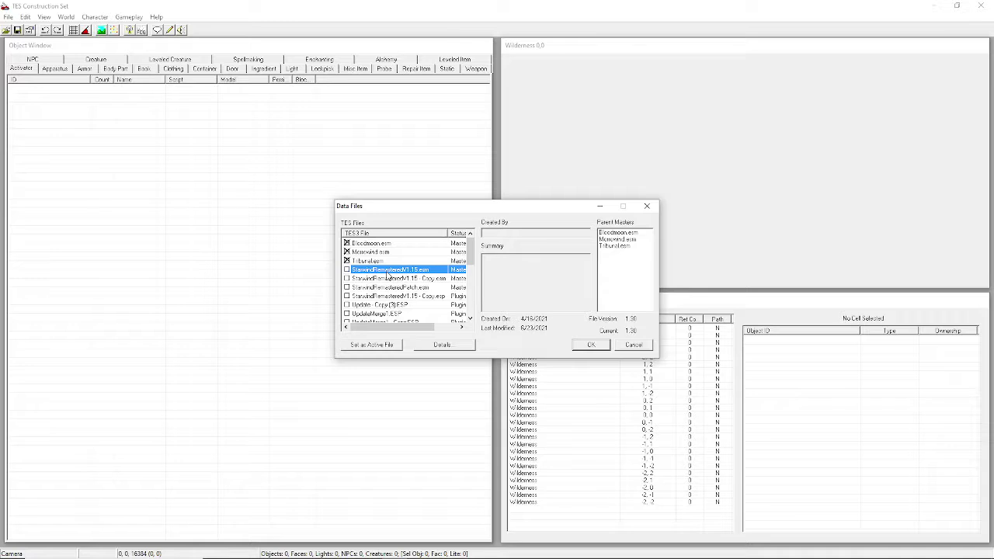
double_click(388, 272)
left_click(389, 289)
left_click(381, 271)
left_click(389, 288)
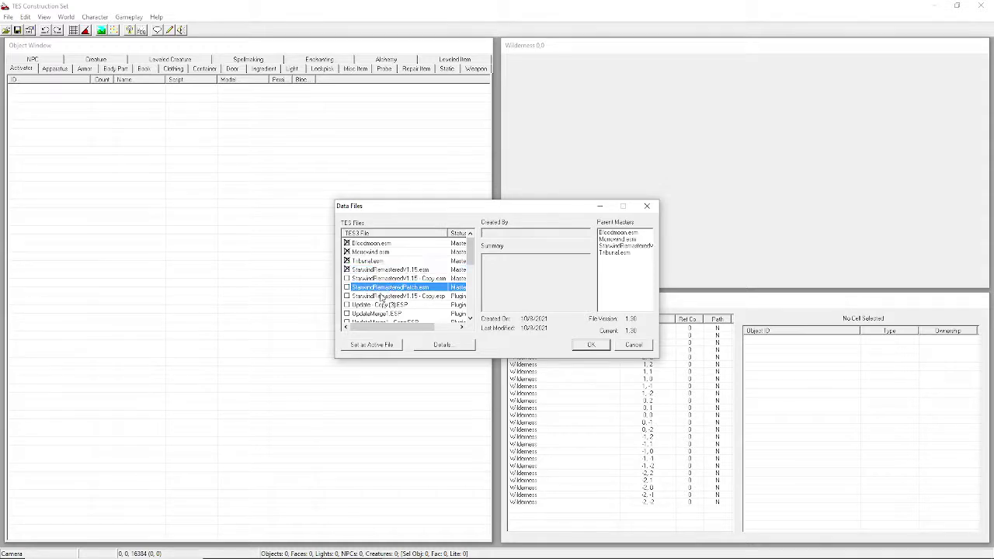
double_click(358, 289)
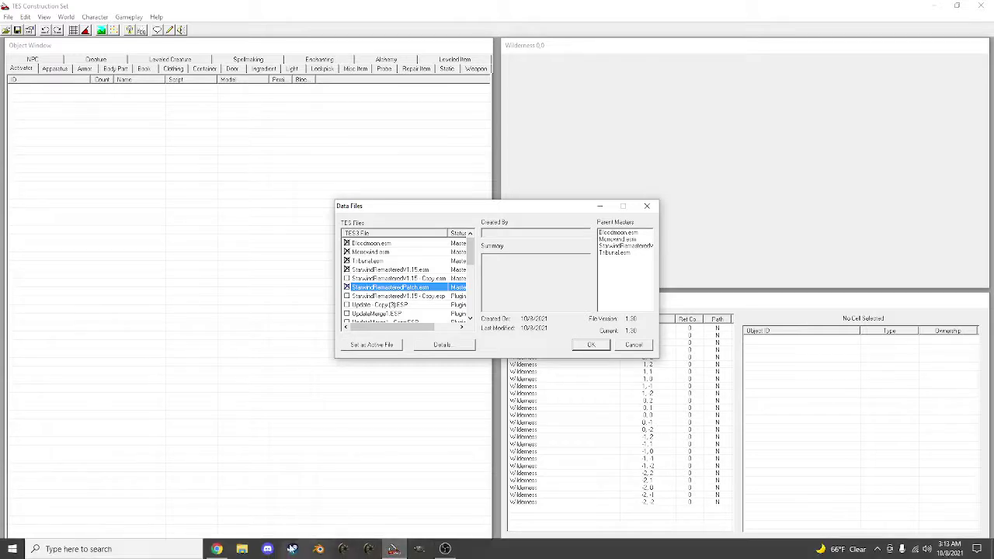
left_click(267, 549)
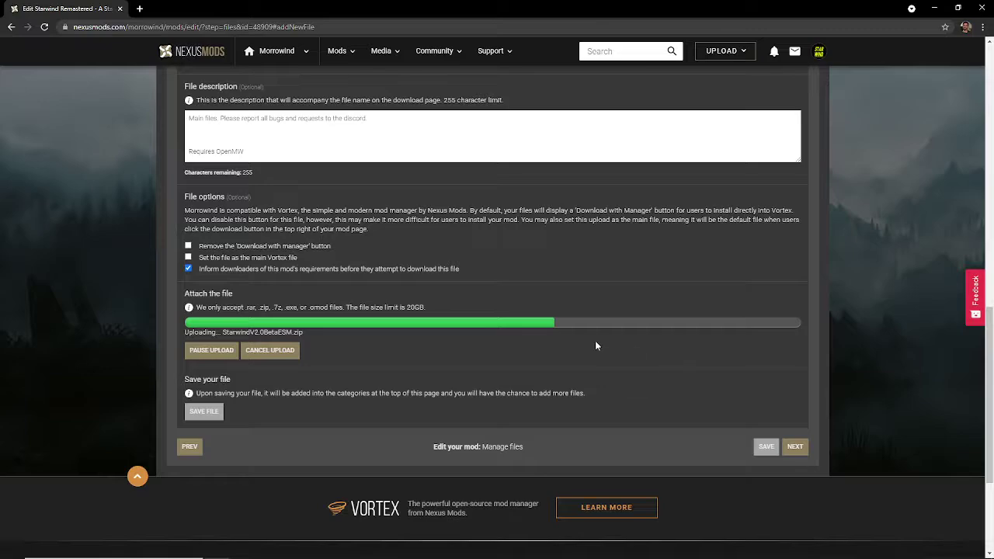
left_click(394, 549)
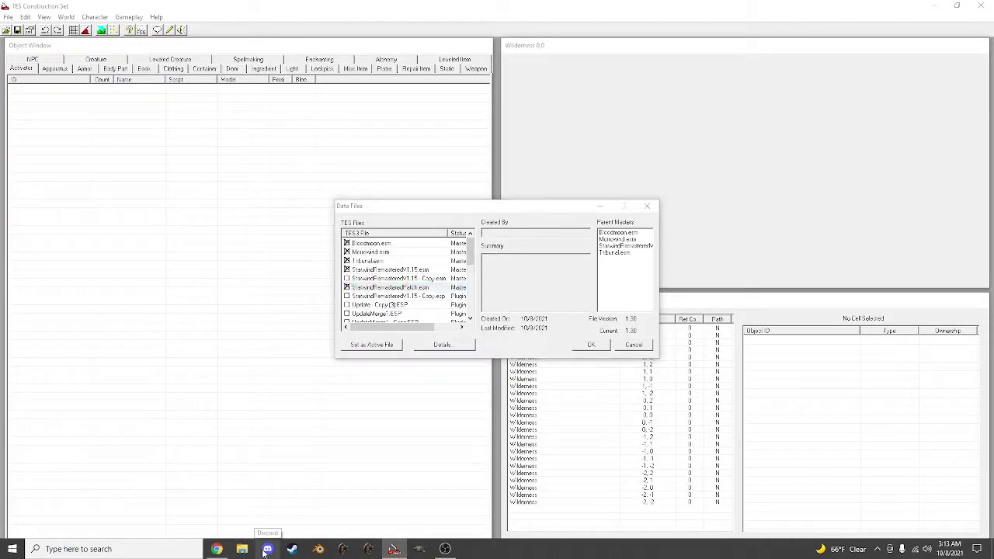
left_click(267, 549)
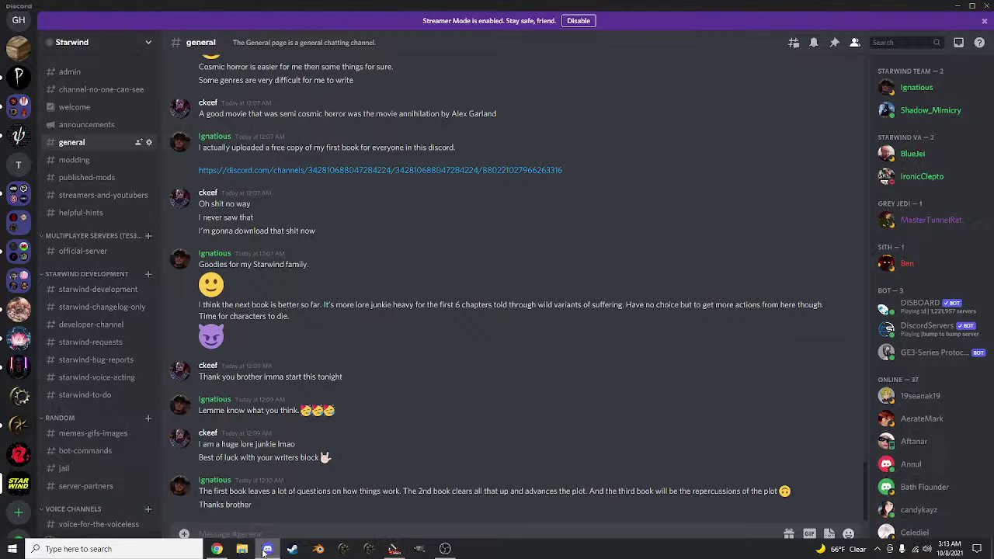
left_click(103, 126)
left_click_drag(408, 472, 195, 343)
left_click(371, 459)
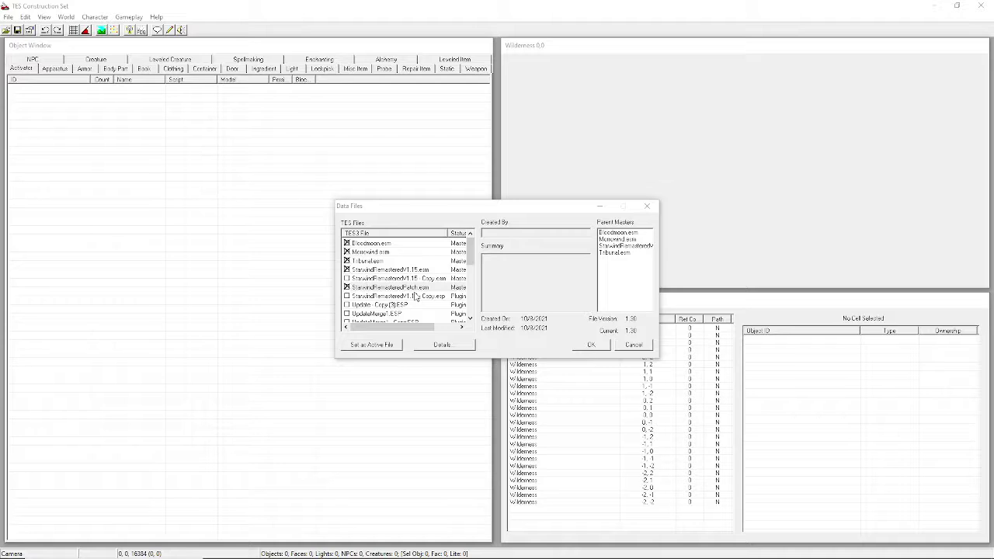
Confirm the checked Morrowind and Starwind data files with OK to start loading
left_click_drag(469, 250, 541, 311)
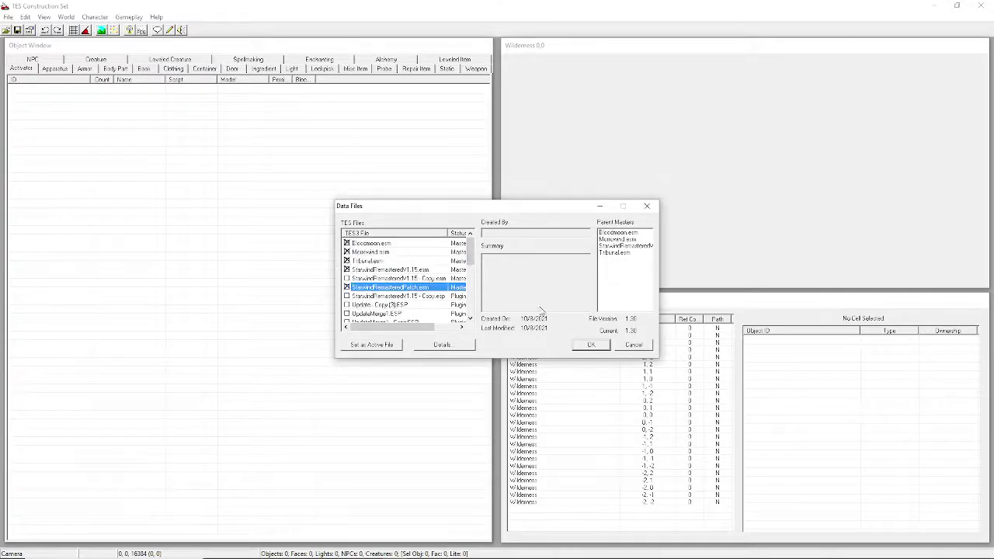
left_click(590, 344)
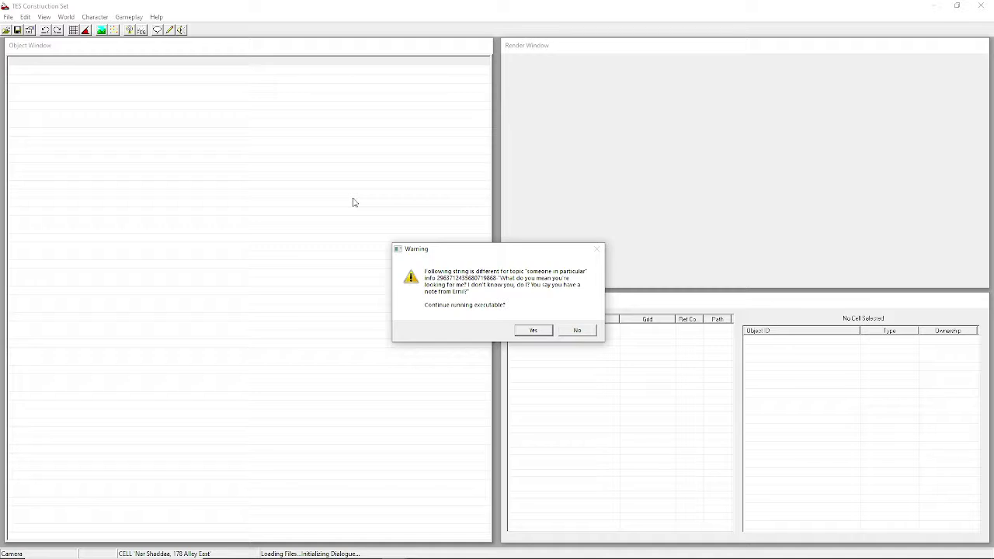
Accept every dialogue-string warning with Yes and Enter until loading completes
left_click(533, 330)
left_click(533, 330)
left_click(533, 328)
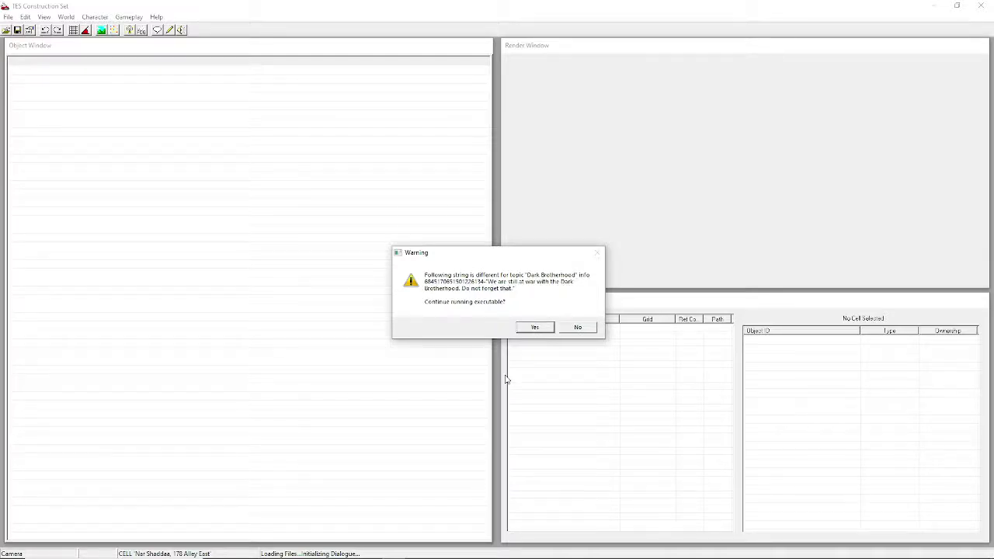
key("Return")
key("Return")
key("Return")
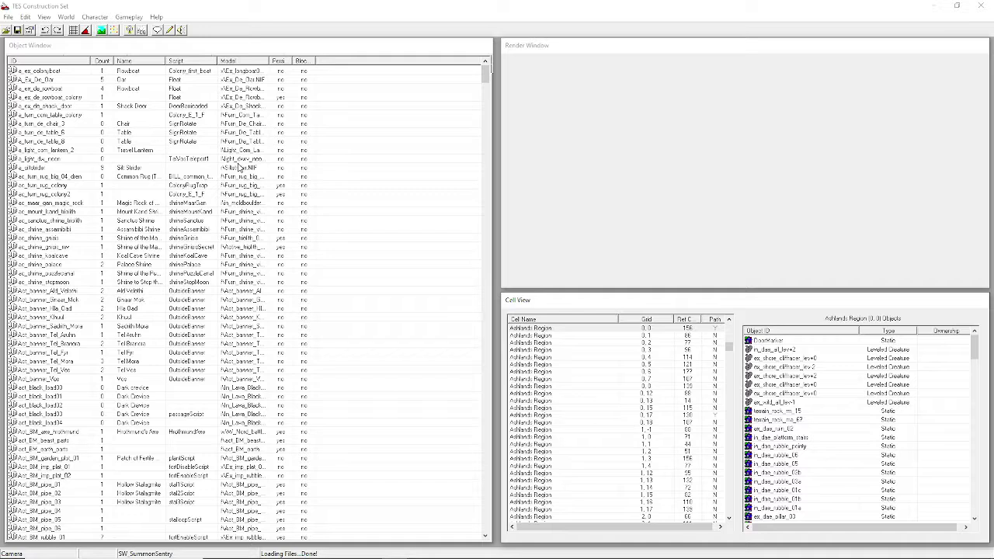
left_click(46, 55)
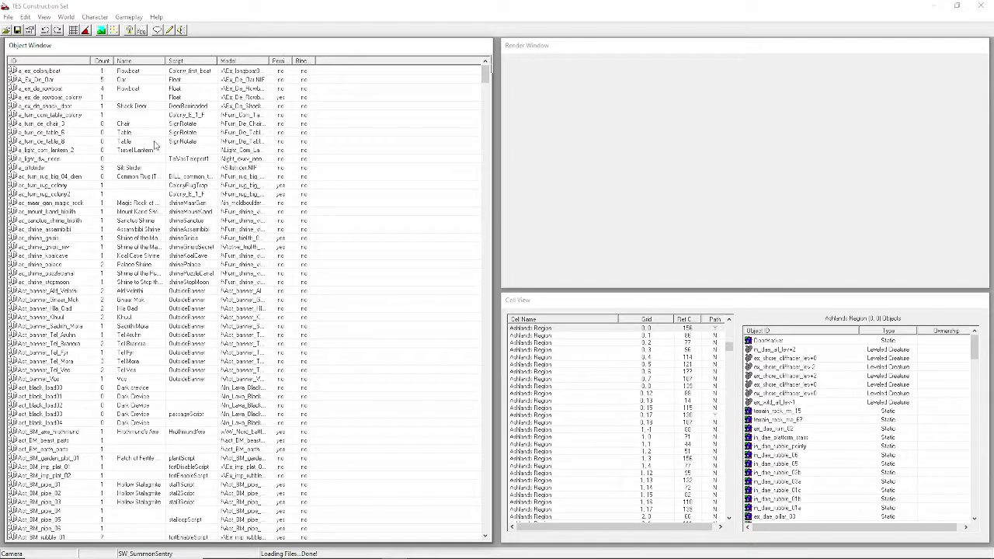
left_click(45, 17)
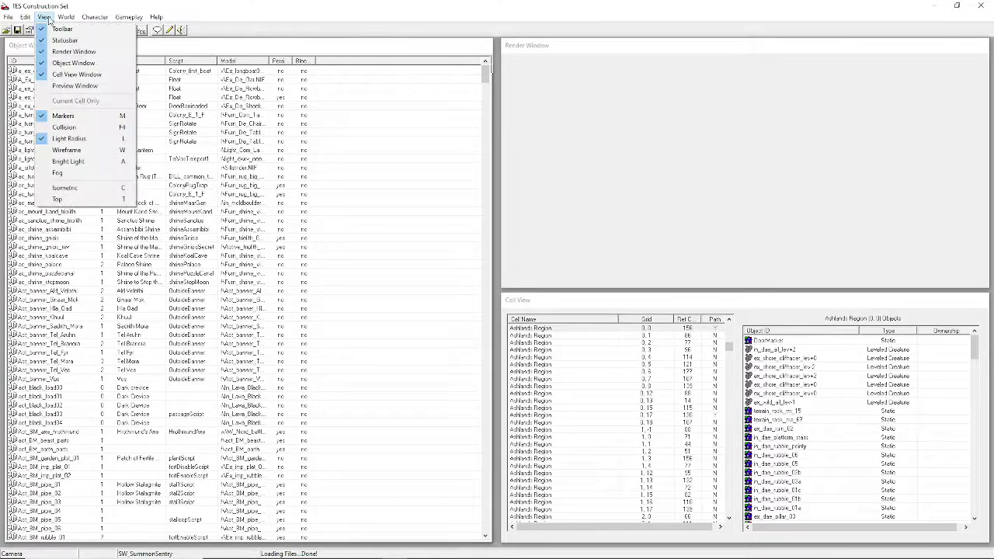
left_click(61, 65)
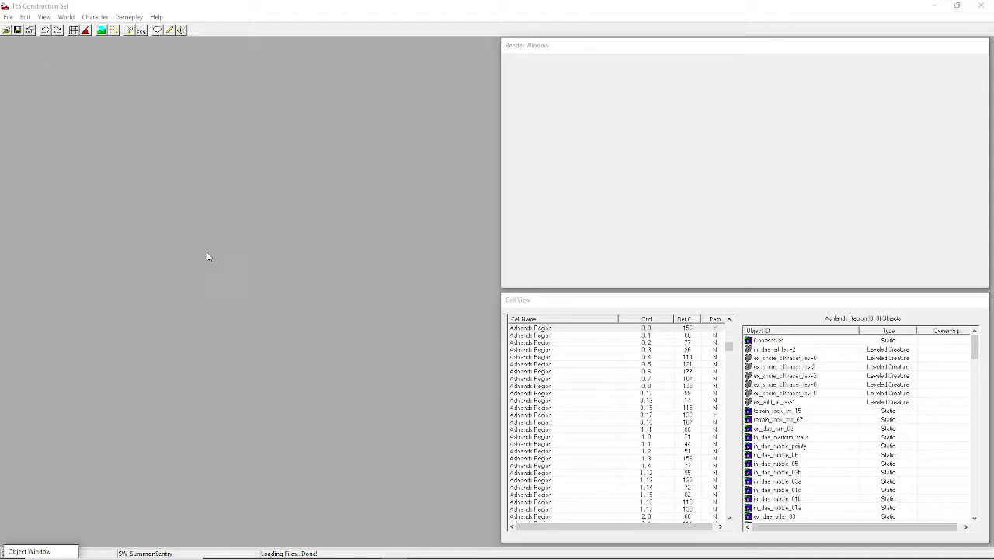
left_click(44, 16)
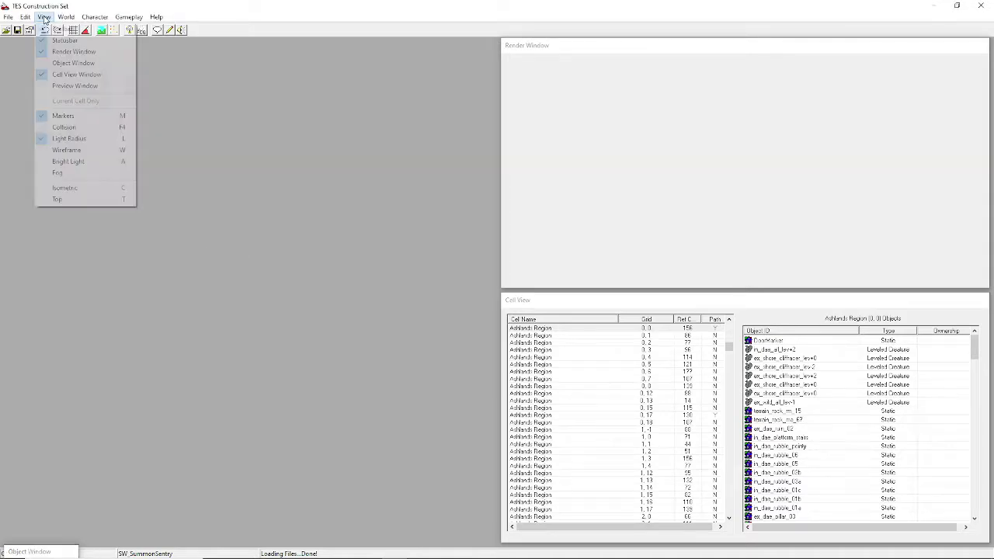
left_click(70, 63)
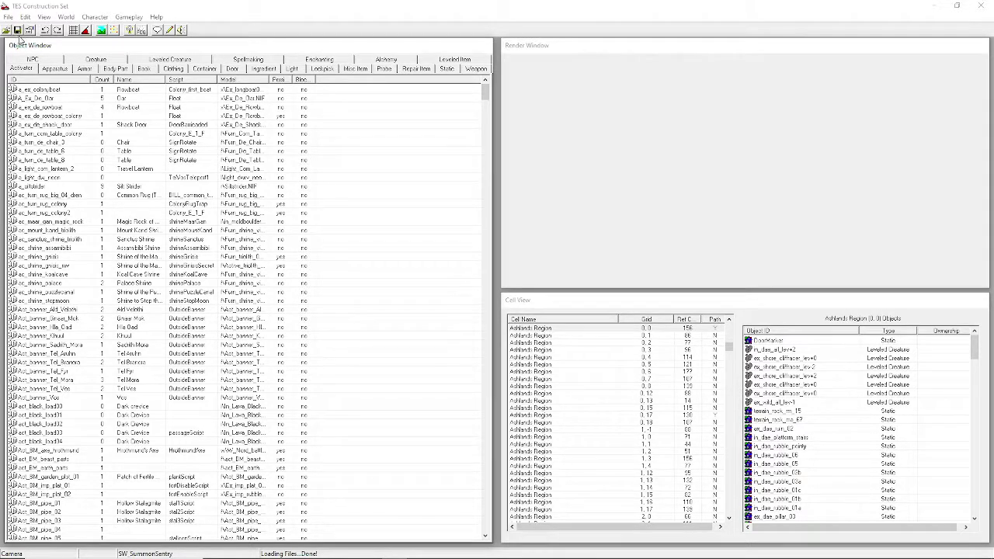
Reposition the Object Window, opening and closing Preferences without changes
left_click_drag(35, 41, 34, 59)
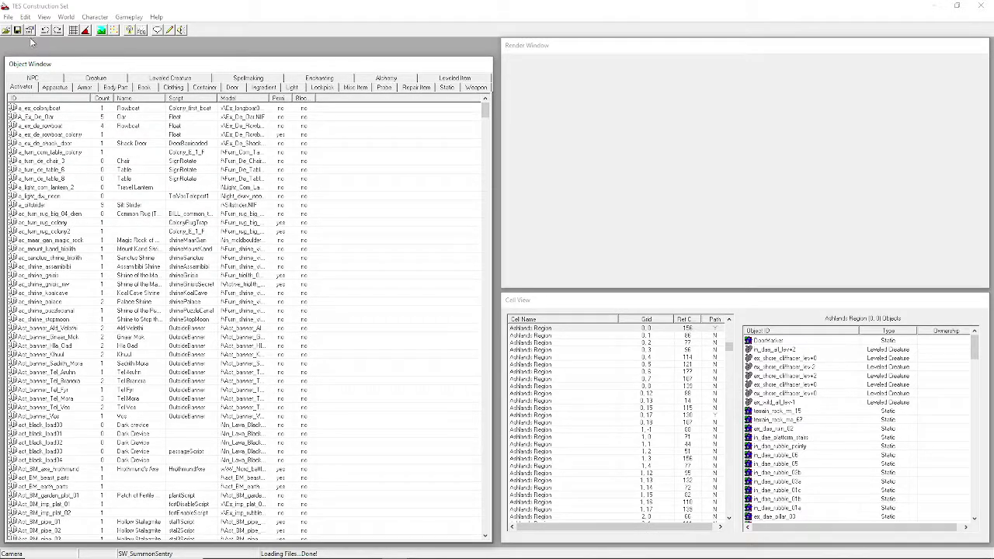
left_click(31, 31)
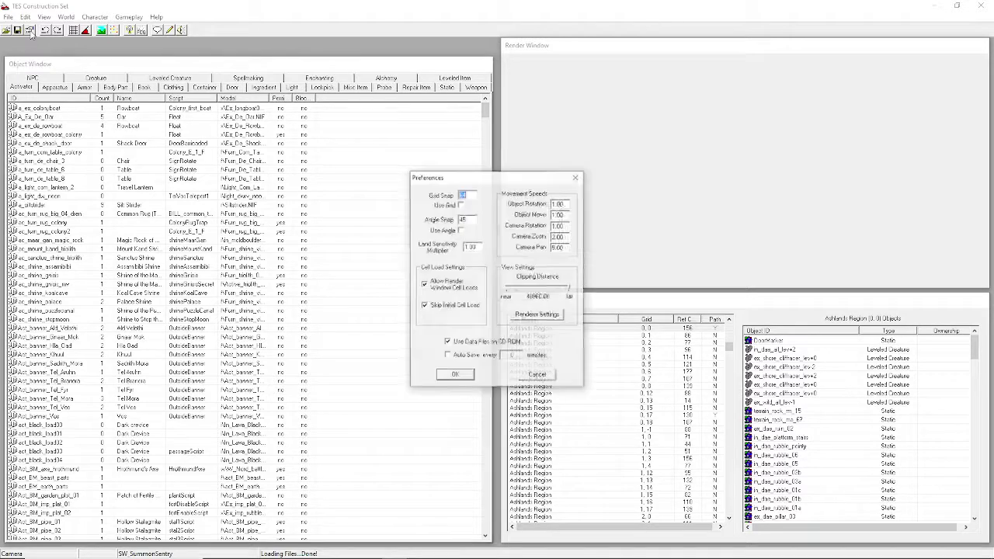
left_click(576, 177)
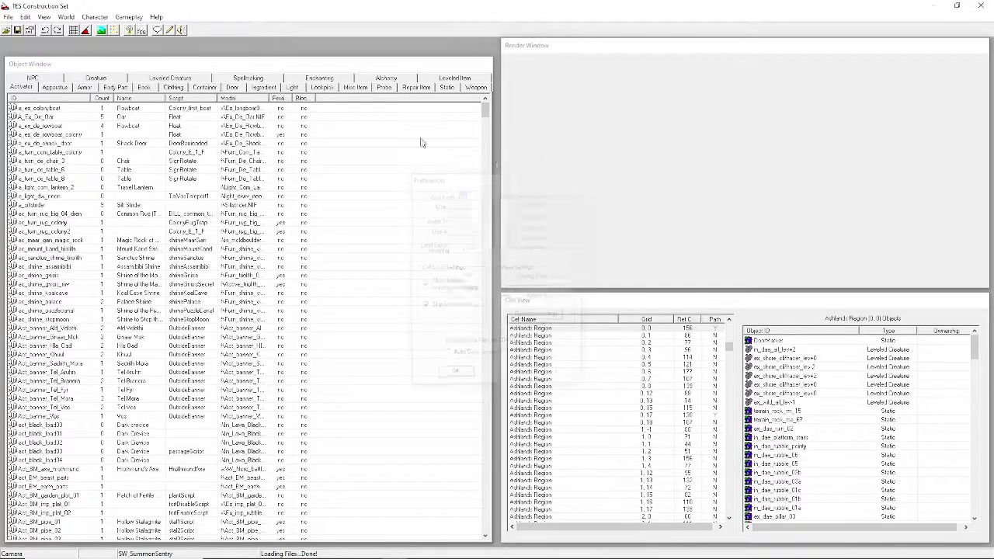
left_click_drag(277, 59, 226, 42)
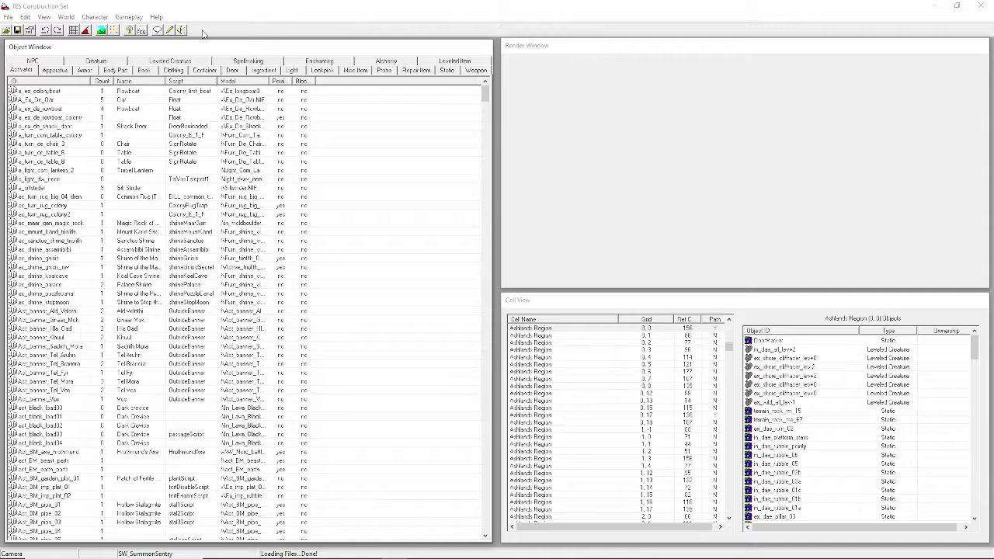
Test the Clipping Distance slider, leave it at 40960, confirm, and dismiss the Invalid Path warning
left_click(7, 17)
left_click(35, 63)
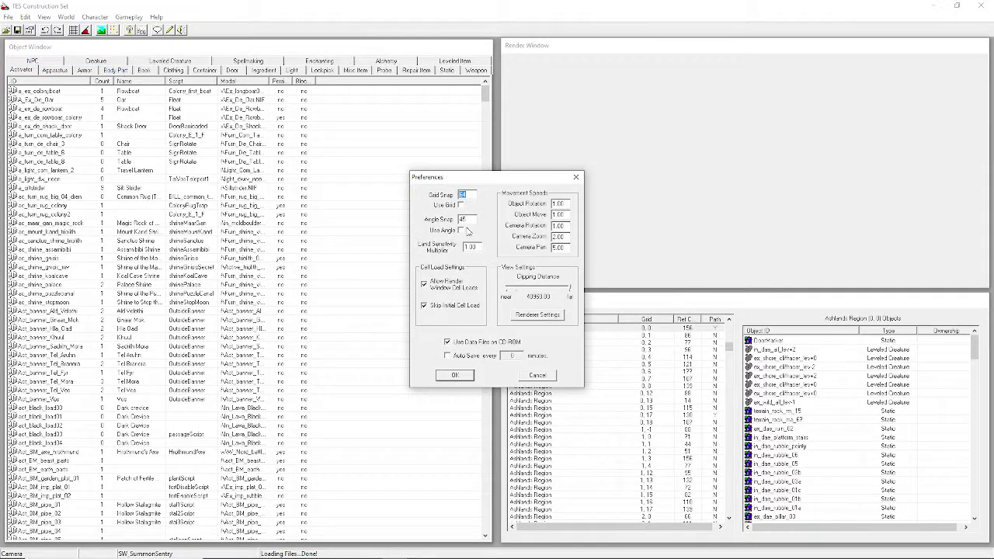
left_click(477, 196)
left_click(471, 194)
left_click_drag(569, 294, 538, 291)
left_click_drag(538, 291, 571, 295)
left_click(462, 378)
left_click(456, 376)
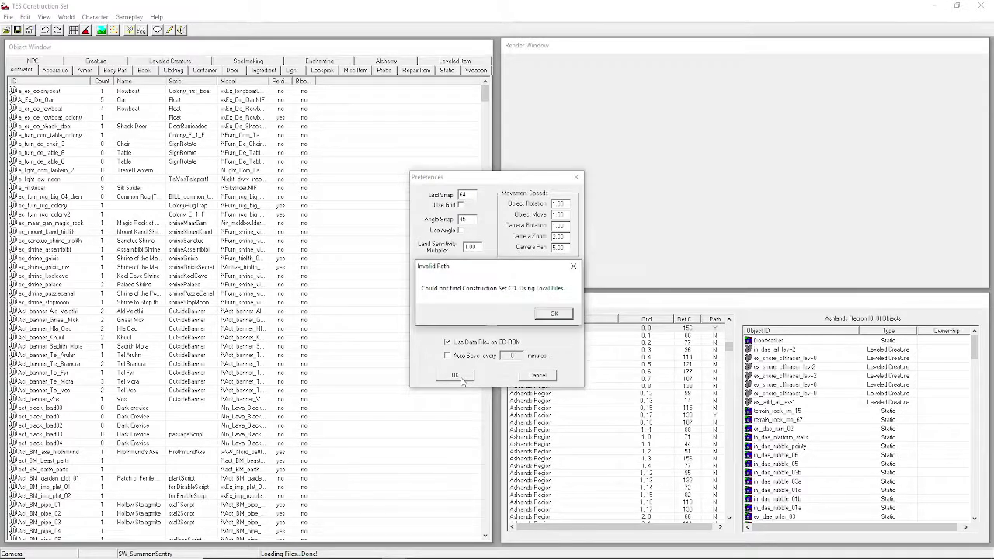
left_click(555, 315)
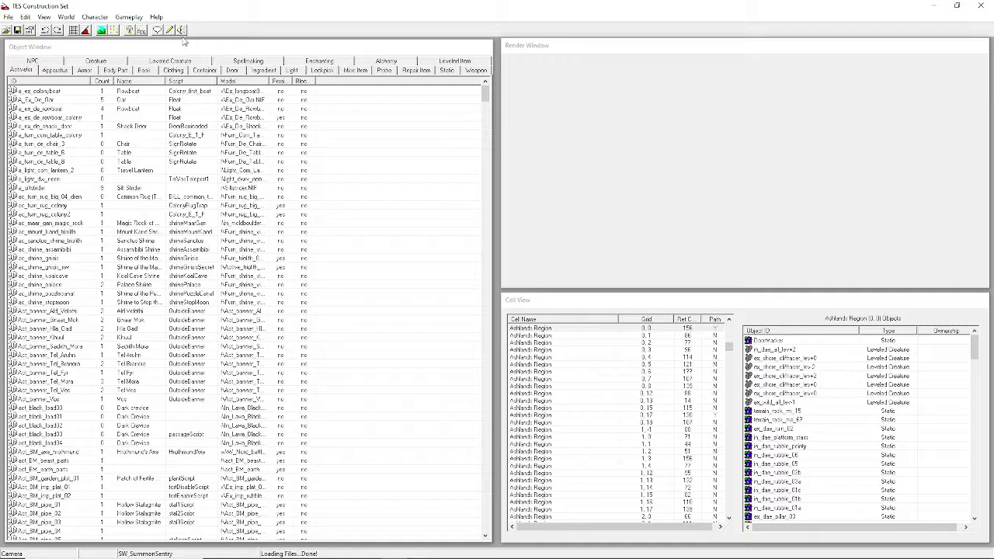
left_click(179, 53)
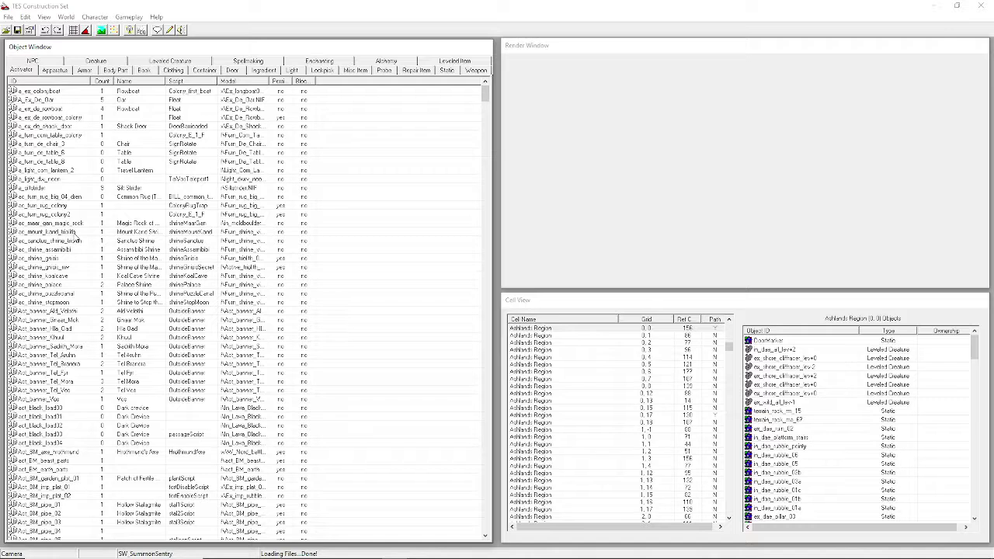
left_click(643, 159)
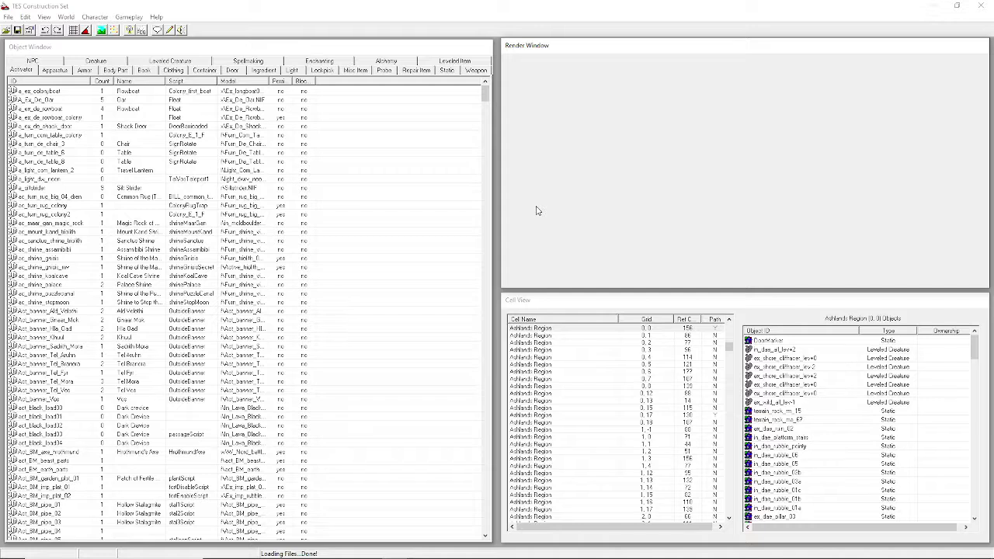
left_click(609, 305)
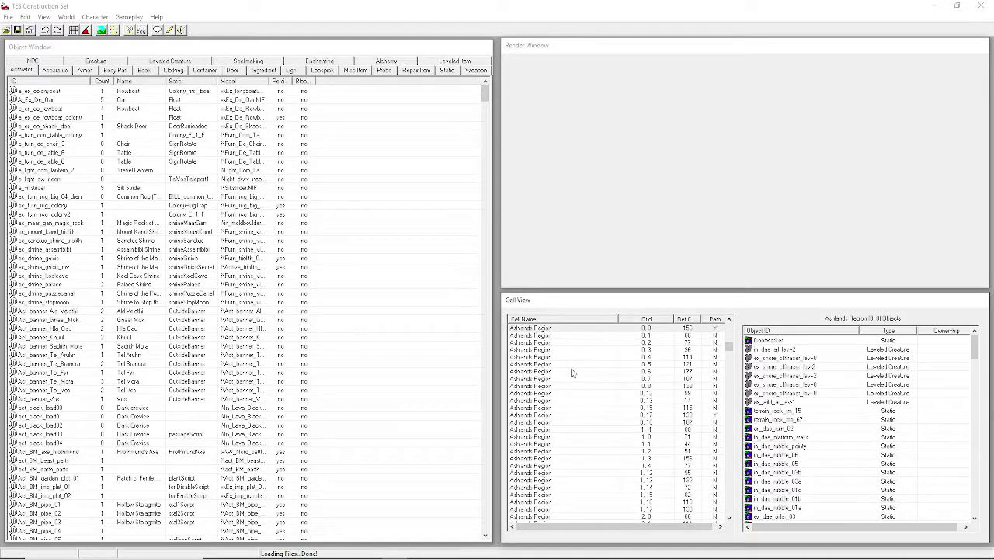
left_click_drag(729, 351, 732, 404)
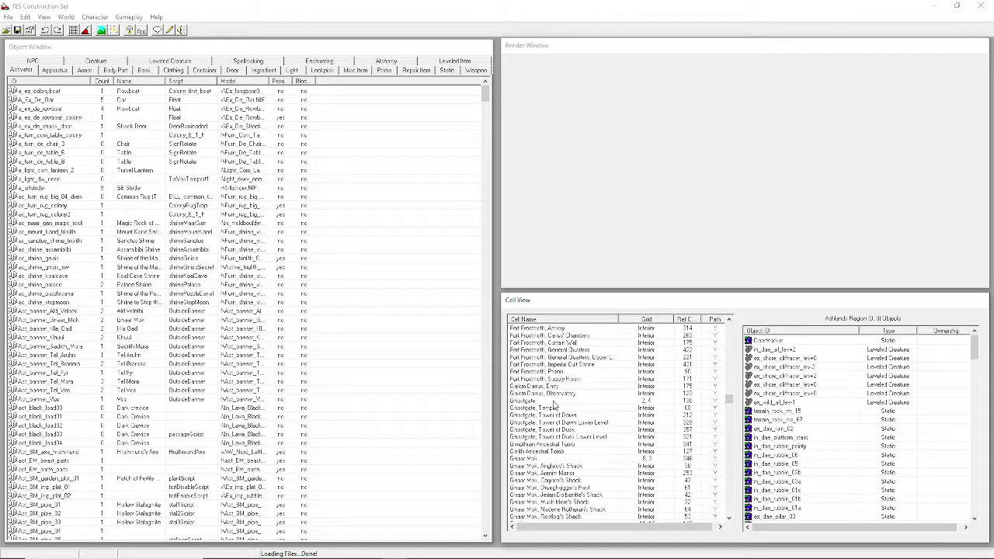
Show the objects of Ginith Ancestral Tomb, then Fort Frostmoth, Imperial Cult Shrine
left_click(555, 373)
left_click(571, 408)
left_click(587, 451)
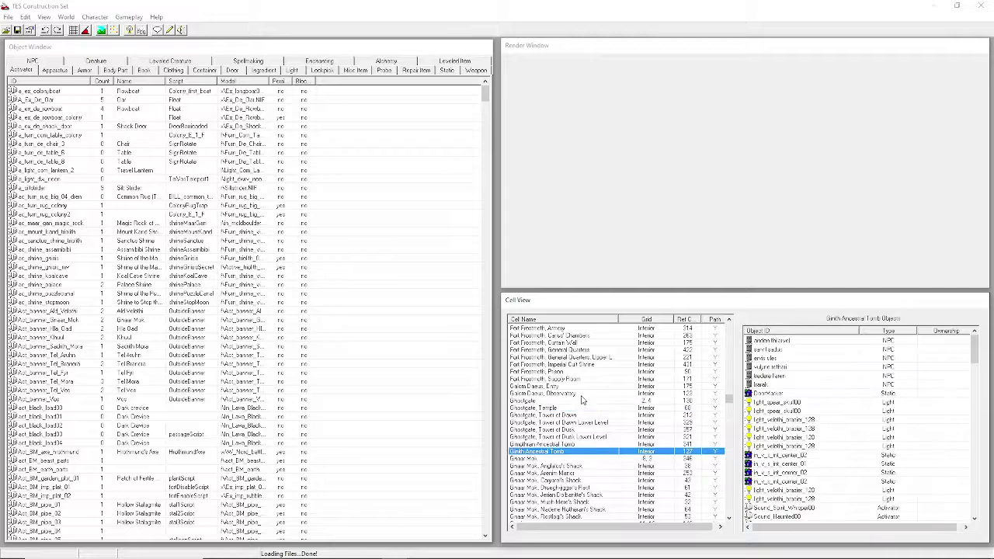
left_click(567, 364)
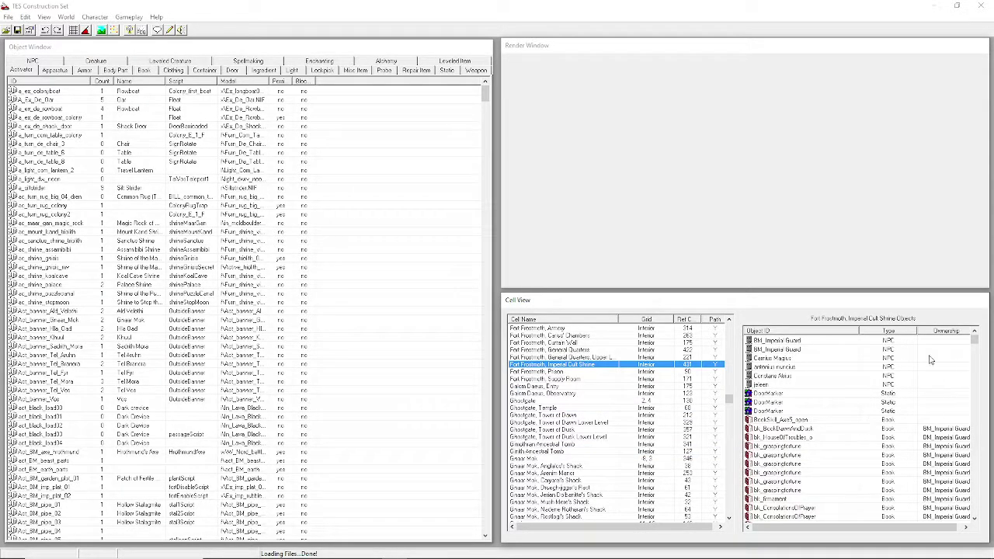
Select the jeleen NPC, scroll its object list, then show Galom Daeus, Observatory's objects
left_click(61, 52)
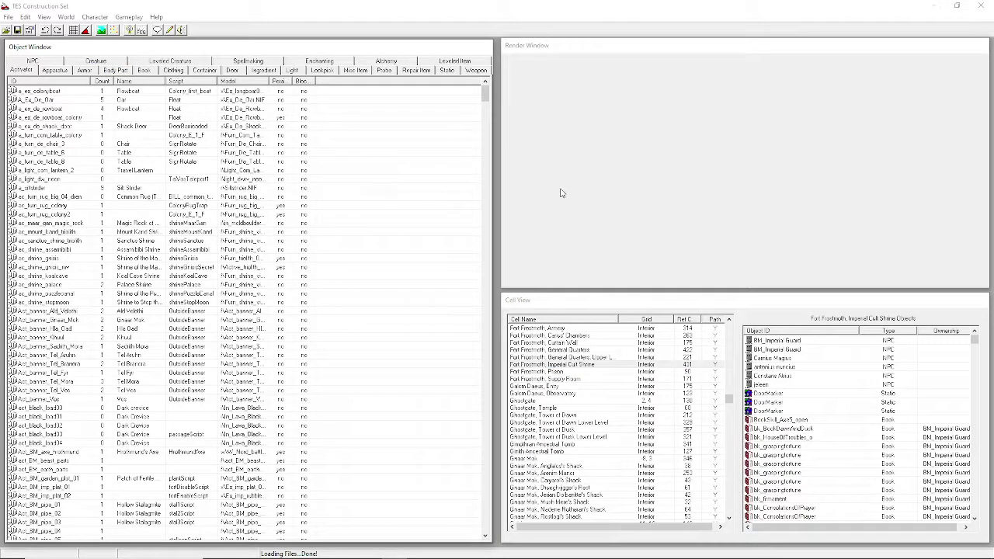
left_click(839, 386)
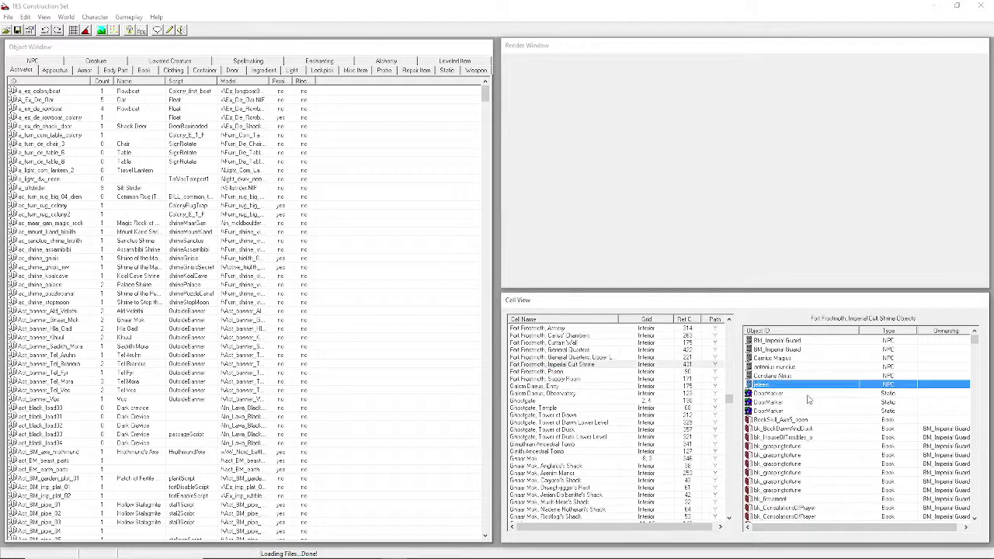
left_click(976, 347)
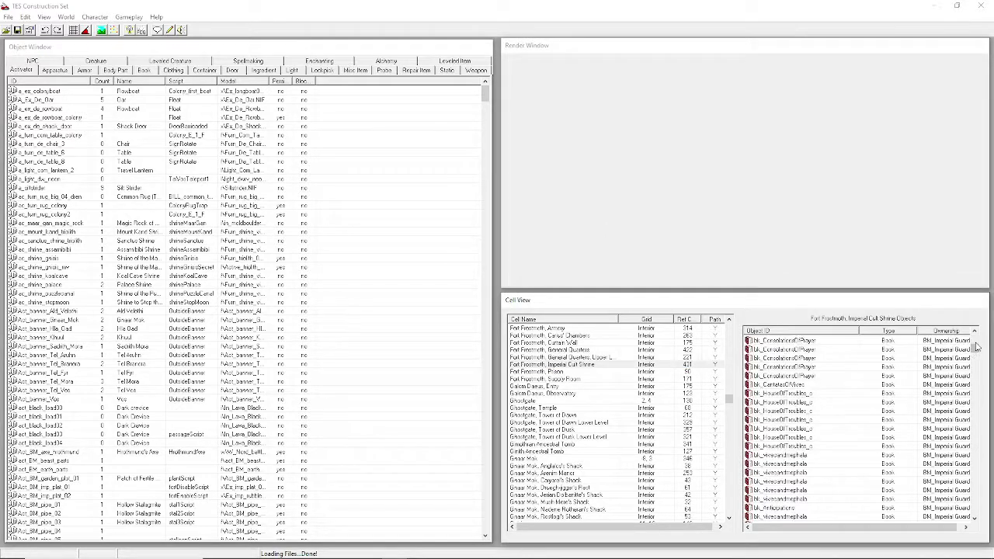
left_click(975, 338)
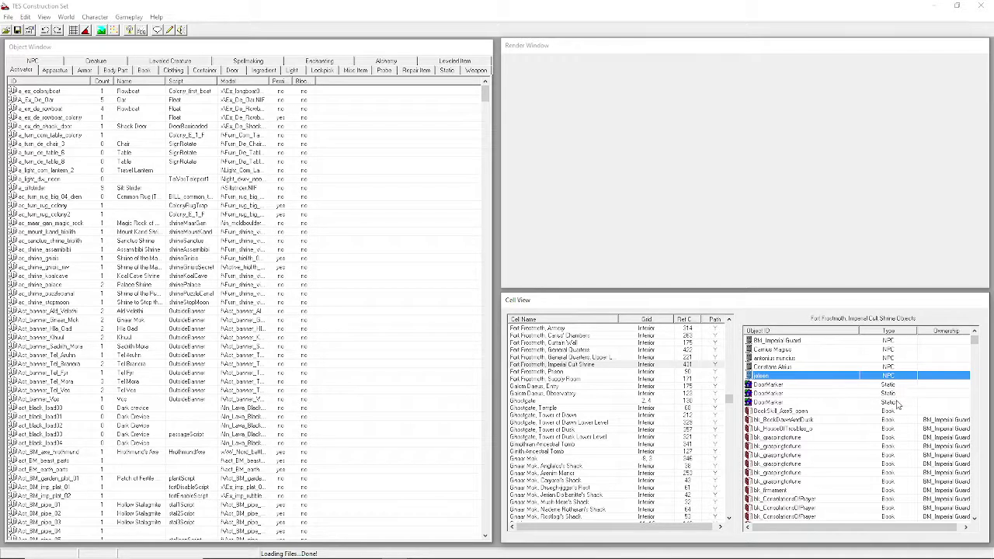
left_click(977, 351)
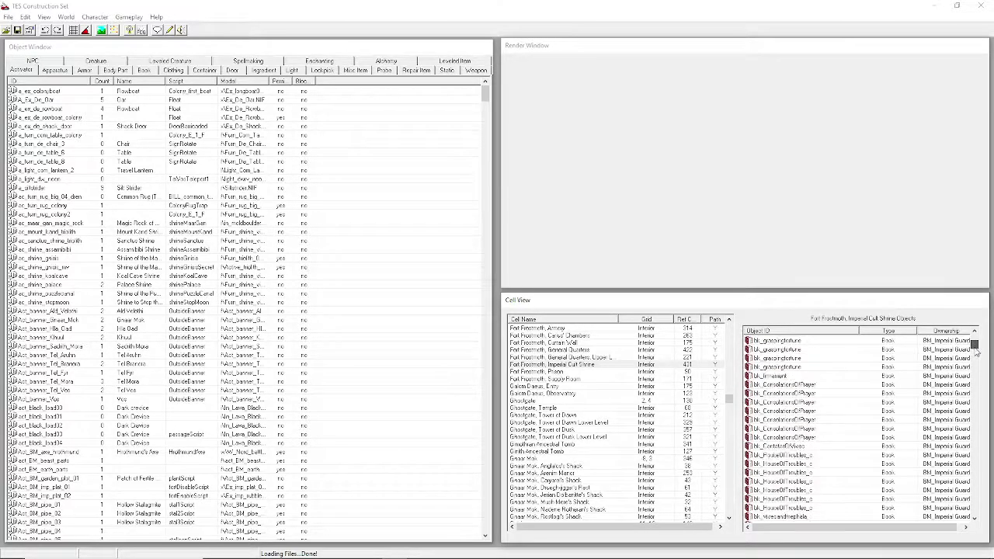
left_click(978, 365)
left_click_drag(977, 365, 978, 343)
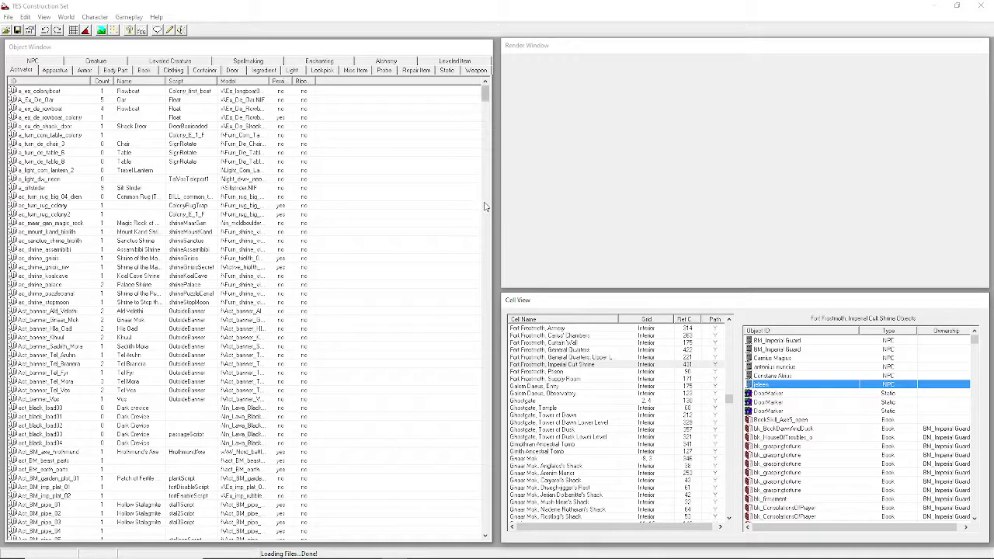
left_click(571, 393)
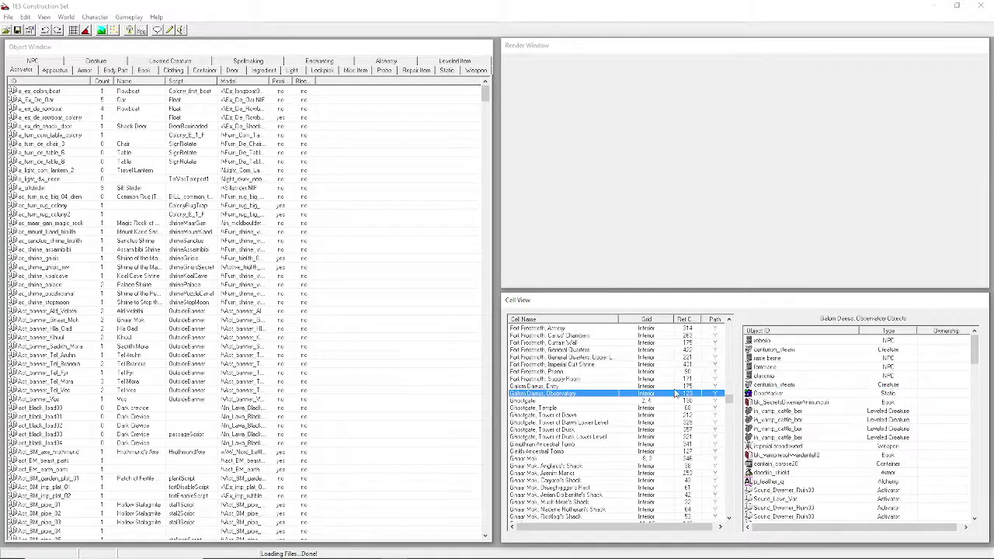
Browse the Ahanabi and Abinabi cells' objects in Cell View
left_click_drag(730, 396, 622, 328)
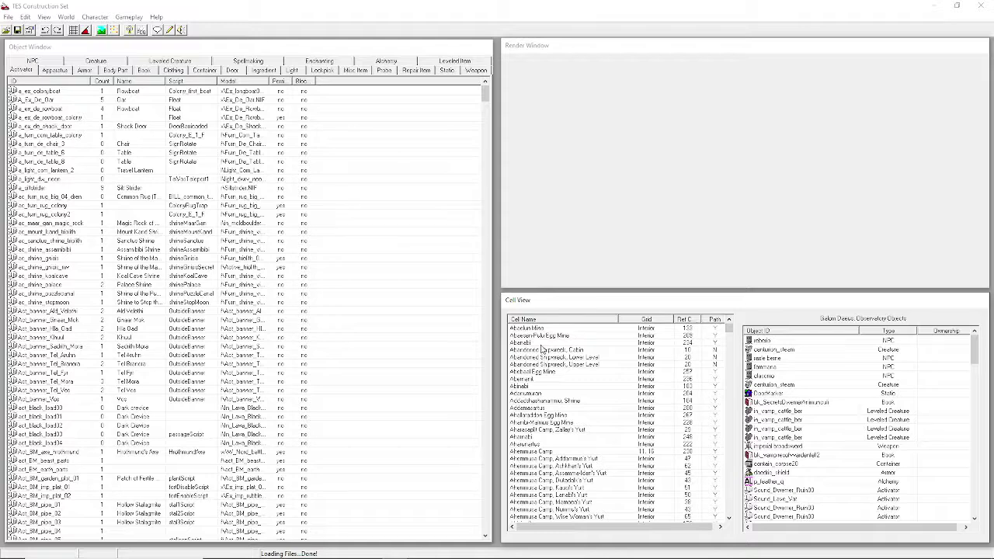
left_click(585, 439)
left_click(567, 368)
left_click(609, 488)
left_click(603, 388)
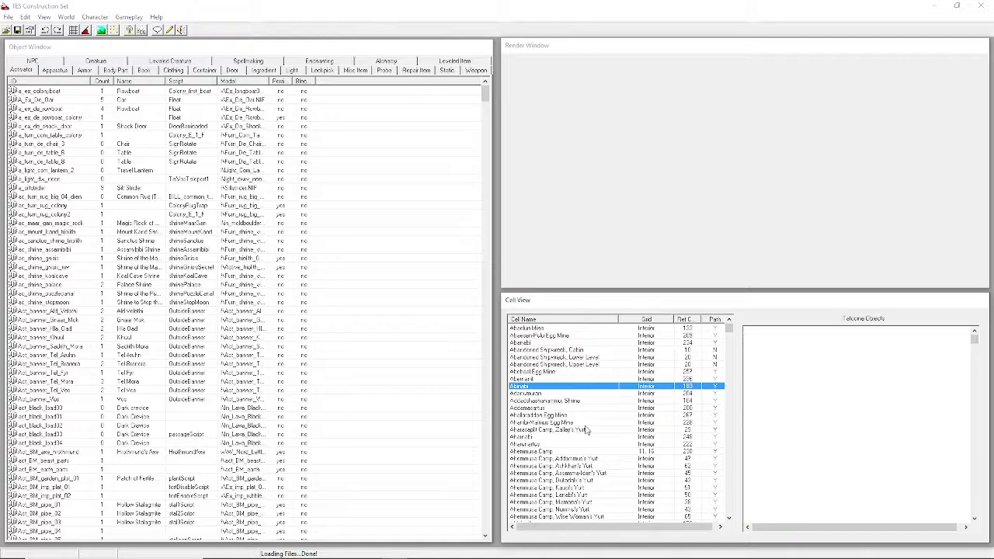
Jump to the T cells and double-click Tatooine to load it into the render view
key("t")
scroll(574, 488, "down", 3)
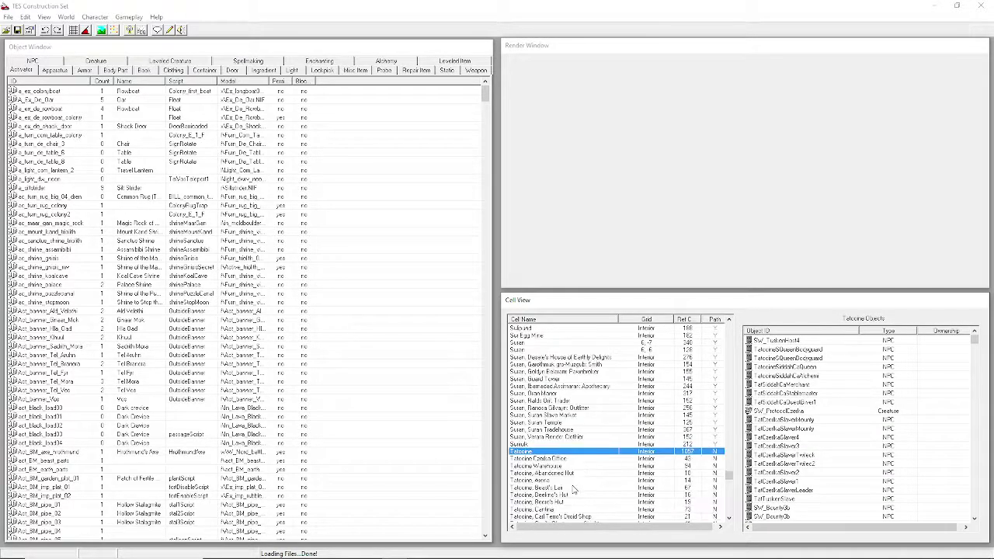
double_click(555, 453)
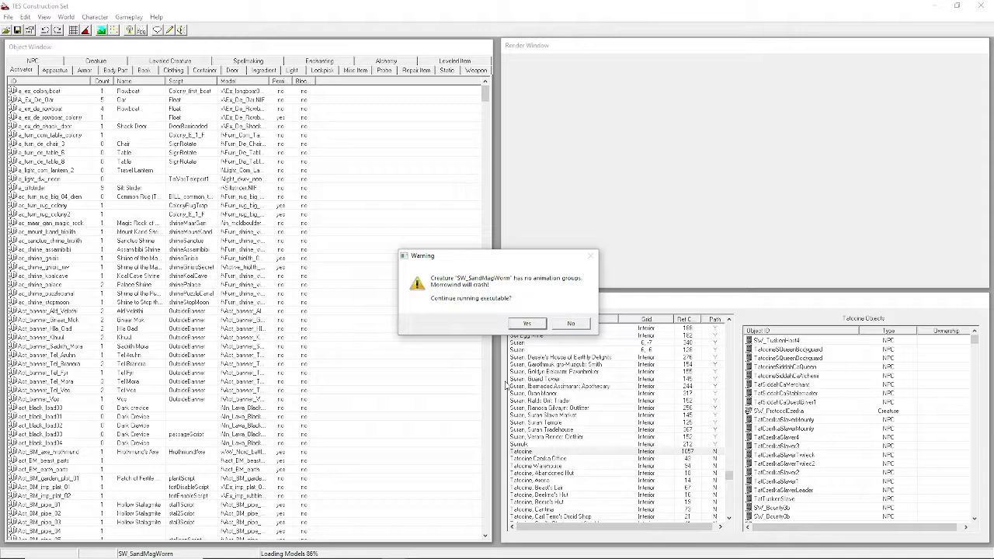
Dismiss the SW_SandMagWorm warning, then select the rock plank and drag it to the right
key("Return")
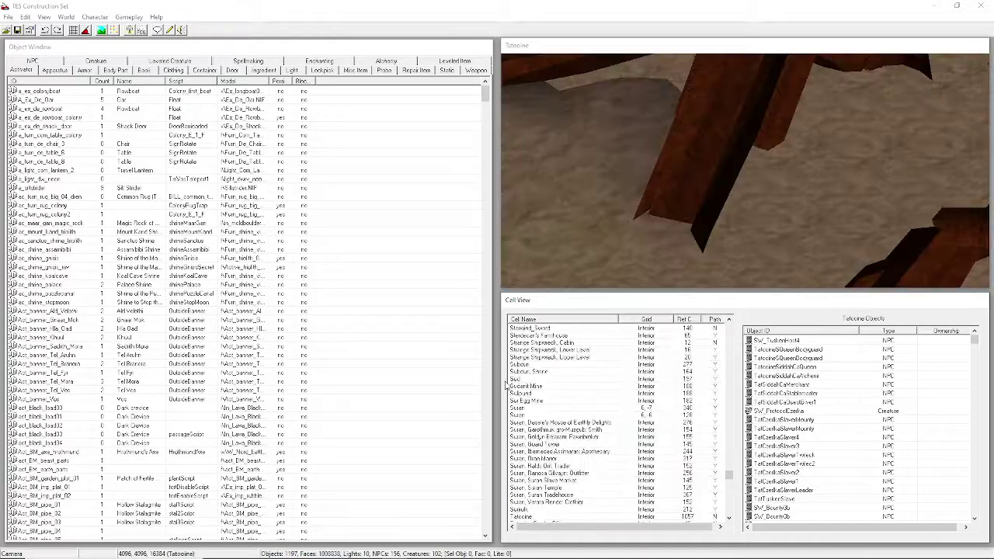
left_click(583, 48)
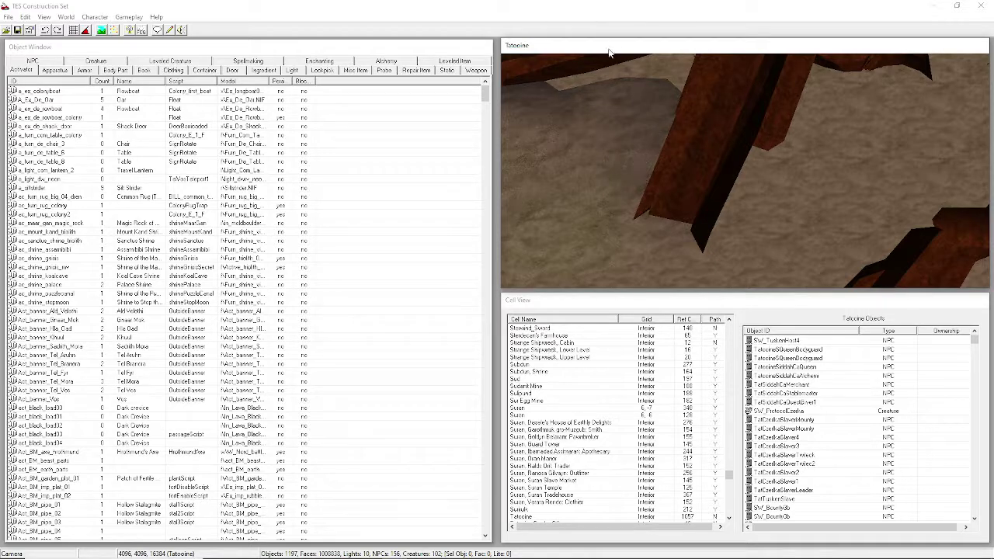
scroll(742, 163, "down", 2)
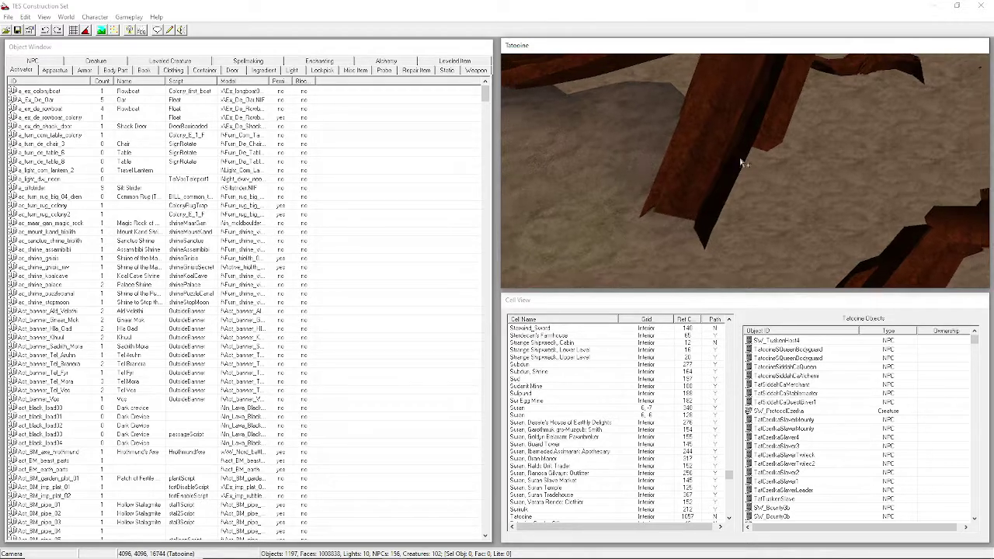
left_click(723, 160)
scroll(723, 159, "down", 3)
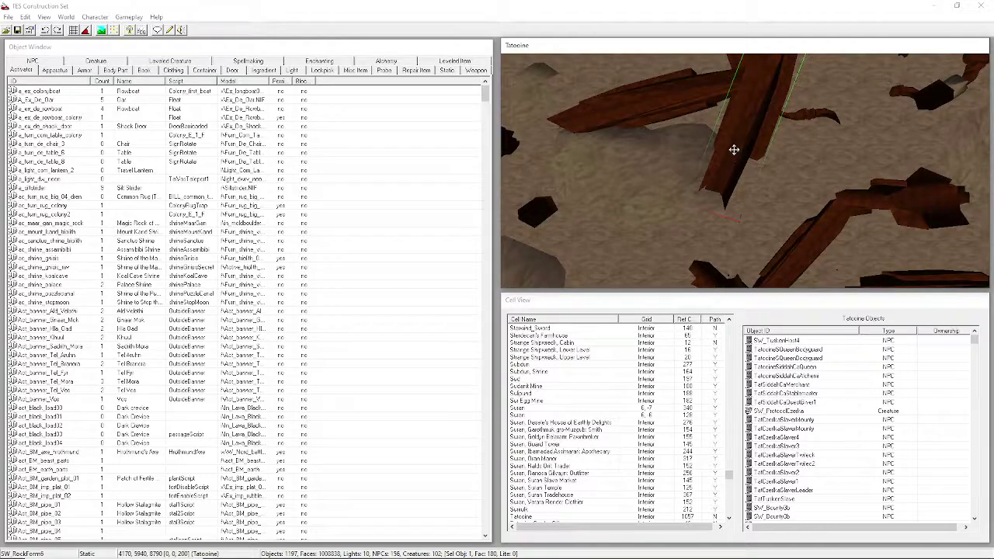
scroll(734, 150, "up", 4)
left_click(788, 150)
left_click(722, 132)
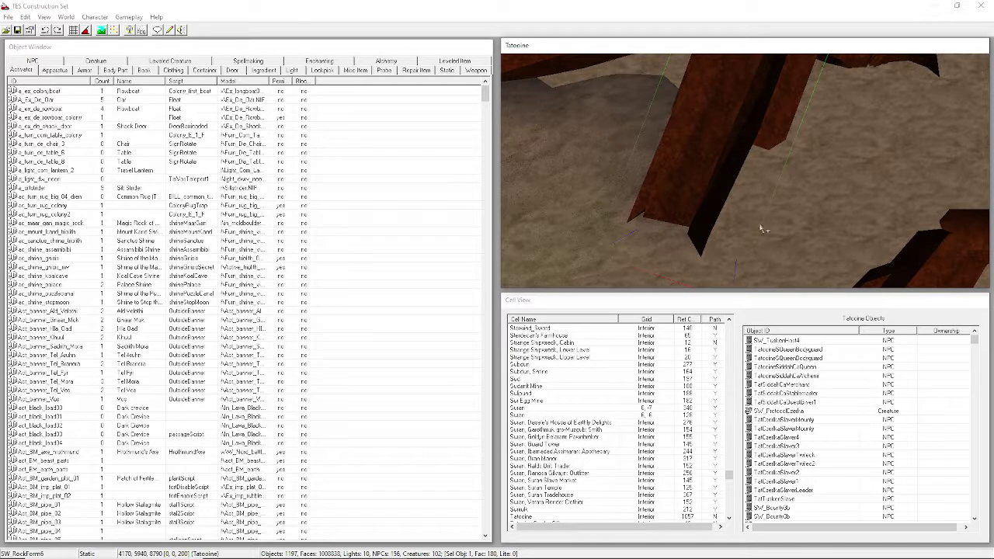
left_click_drag(681, 155, 838, 178)
Pan the camera across the desert and along the rusted wreckage
middle_click_drag(899, 80, 870, 257)
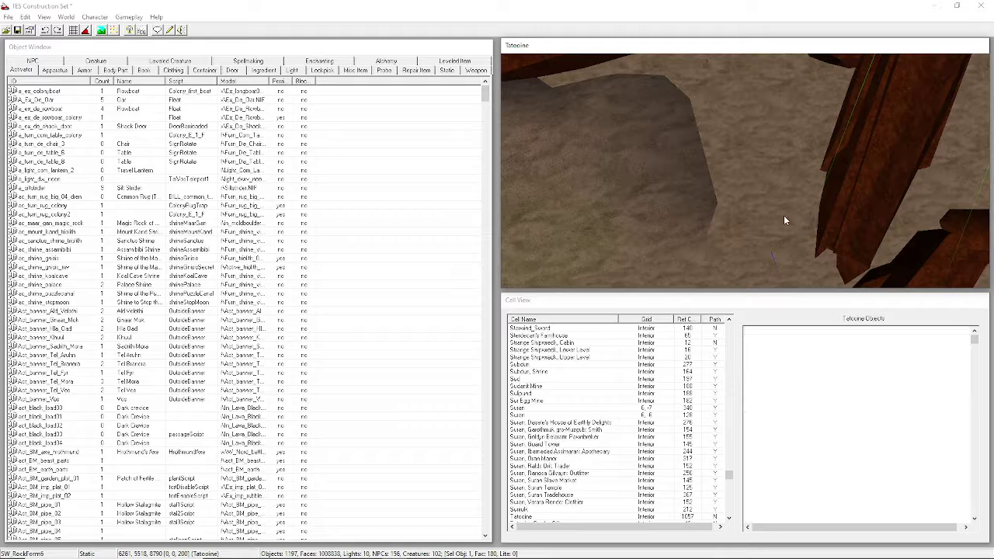
middle_click_drag(784, 215, 752, 232)
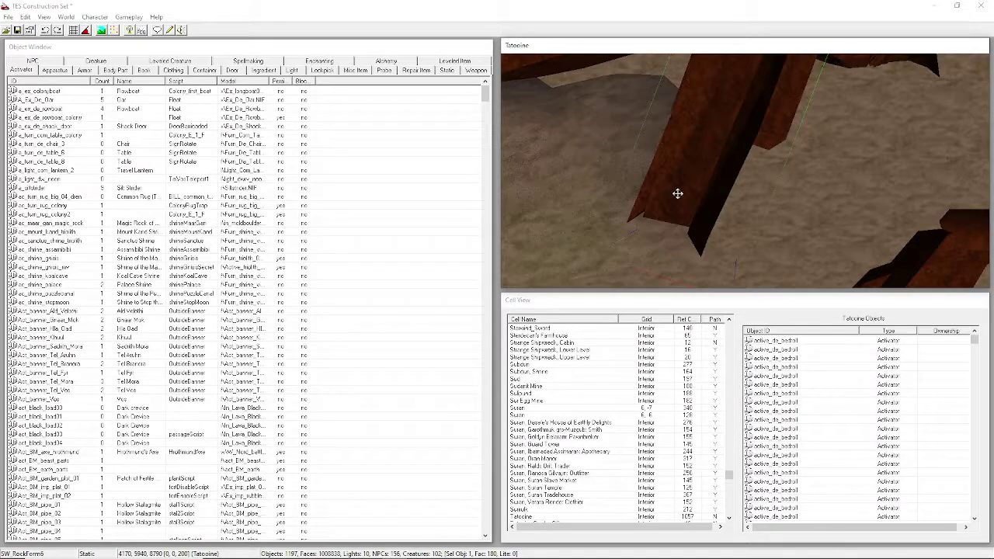
middle_click_drag(678, 192, 727, 157)
middle_click_drag(766, 116, 794, 239)
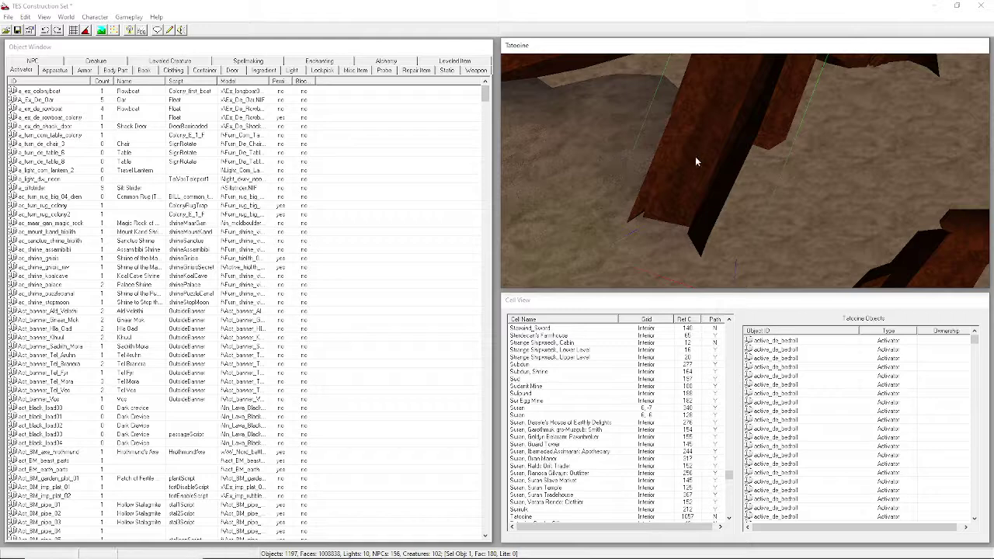
Zoom out from the plank over the desert ground, then rotate the camera from a wreckage piece toward the dunes
left_click(804, 217)
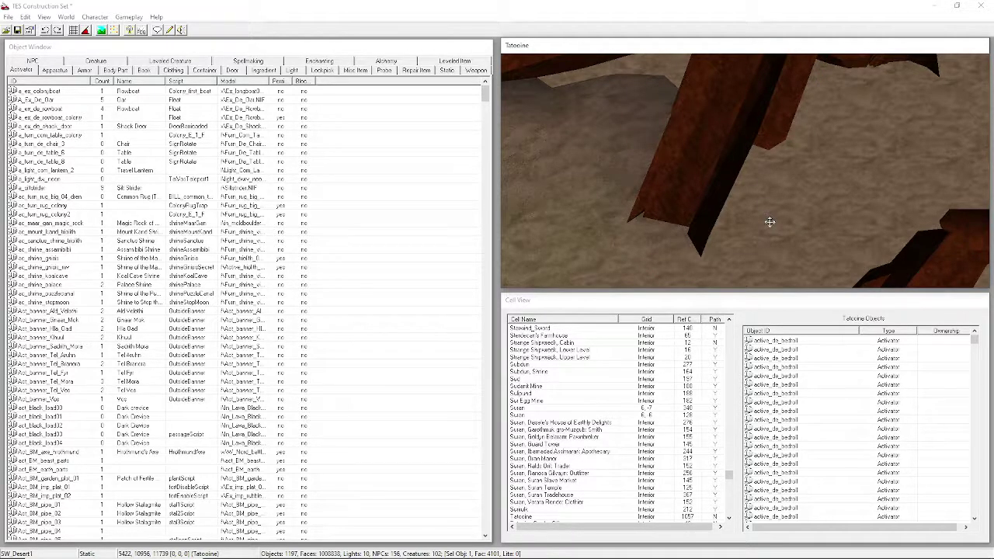
scroll(769, 222, "down", 5)
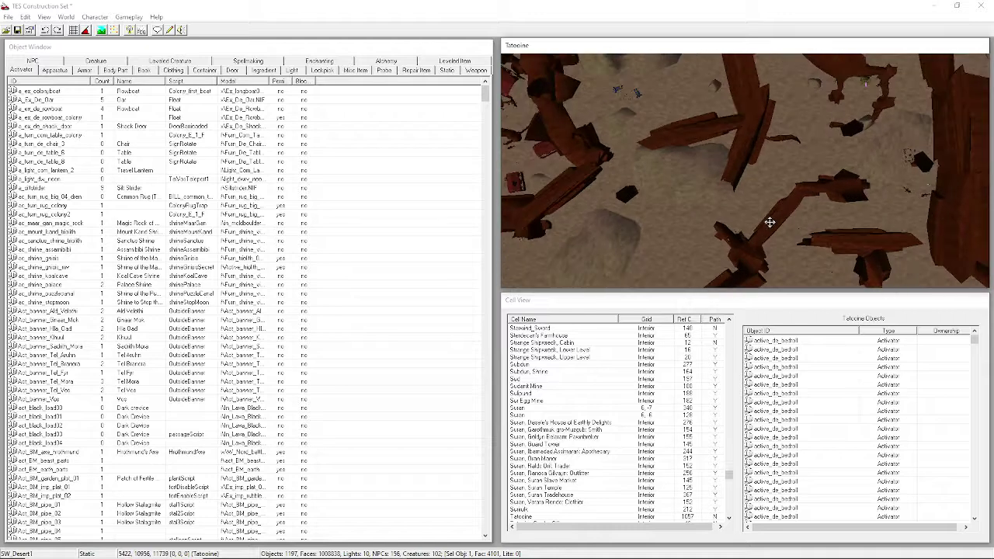
scroll(769, 222, "up", 5)
scroll(769, 222, "down", 6)
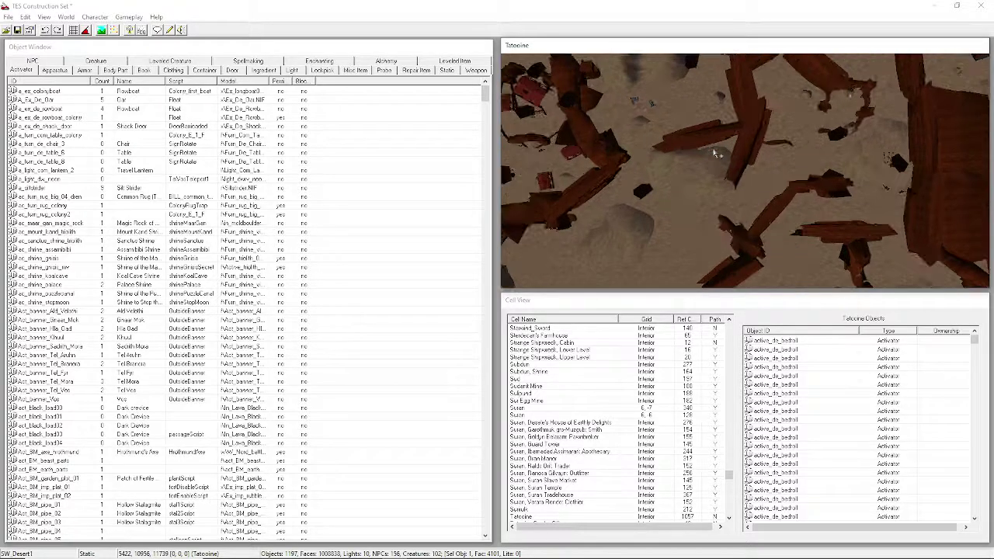
left_click(746, 155)
middle_click_drag(702, 177, 703, 207)
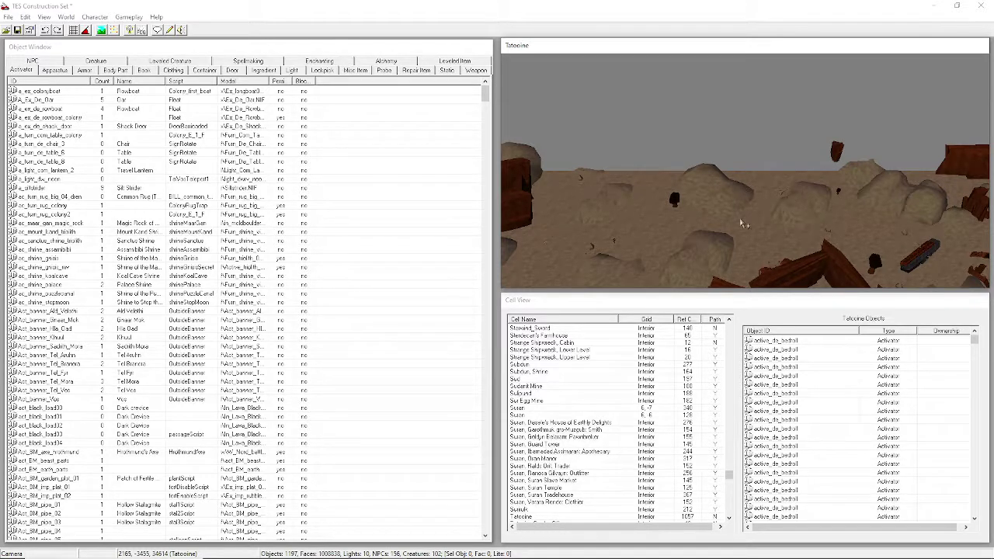
Swing the camera toward the dunes and orbit around a wooden plank to a low horizon
middle_click_drag(742, 240, 595, 81)
middle_click_drag(717, 187, 745, 230)
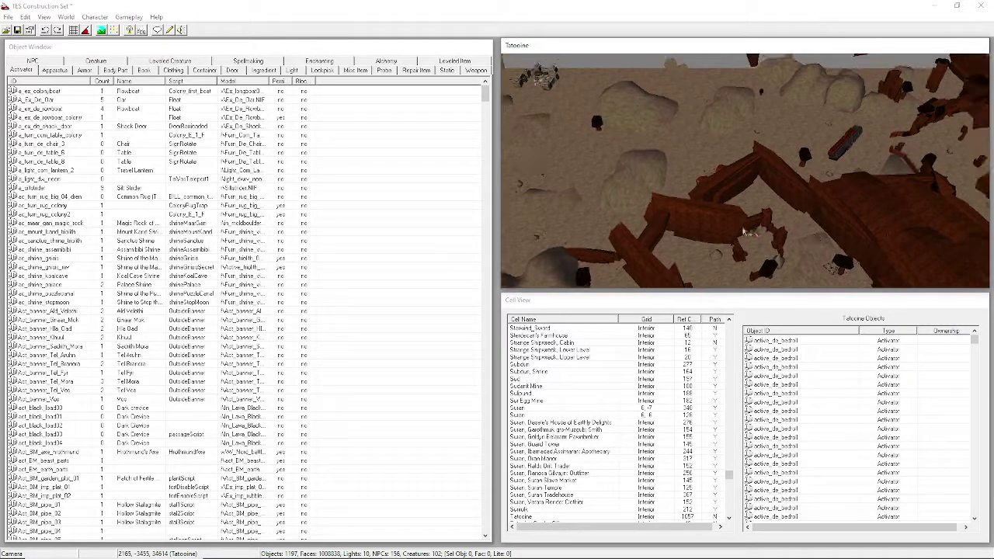
left_click(725, 219)
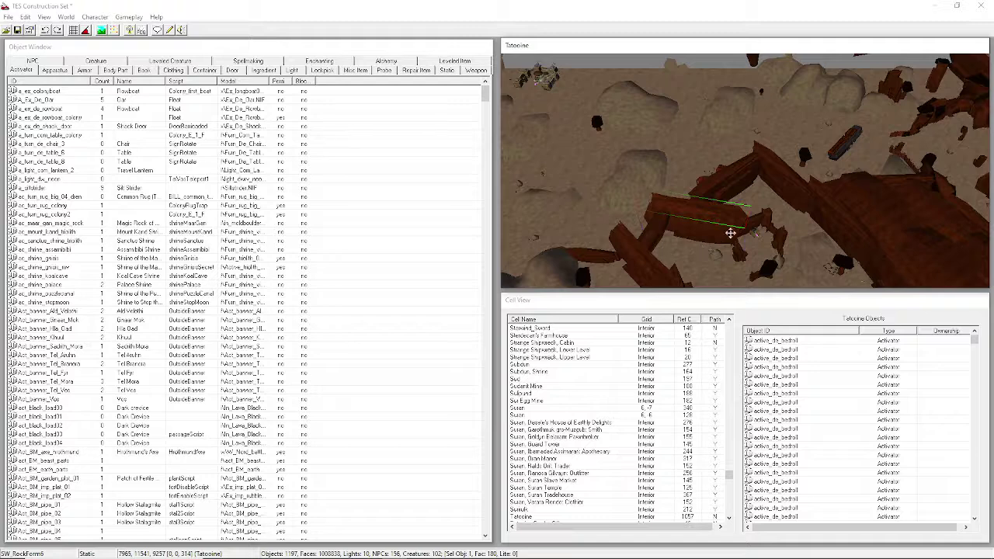
middle_click_drag(779, 225, 659, 169)
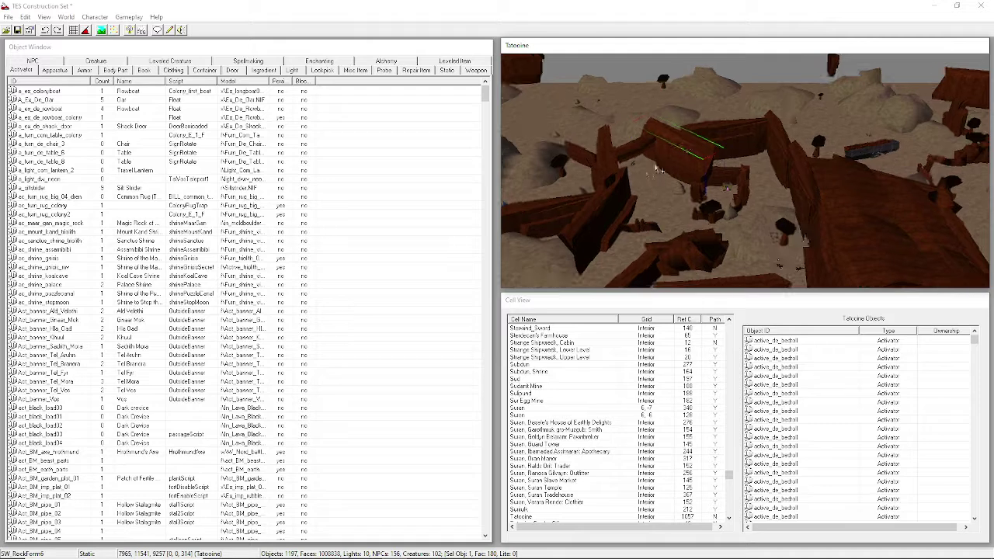
Orbit from the front plank to a lower, wider view across the wreckage and sand dunes
left_click(694, 157)
middle_click_drag(693, 157, 936, 107)
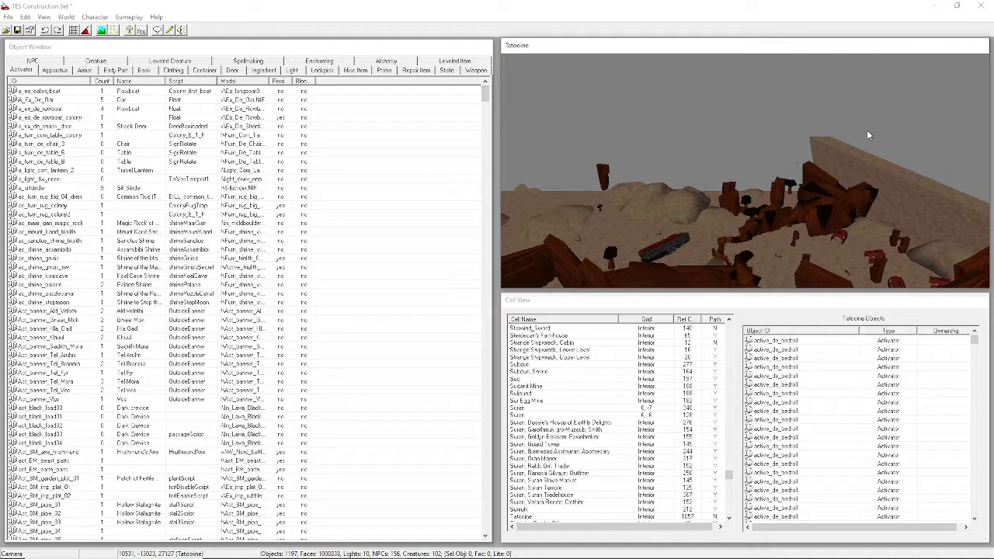
middle_click_drag(864, 201, 802, 200)
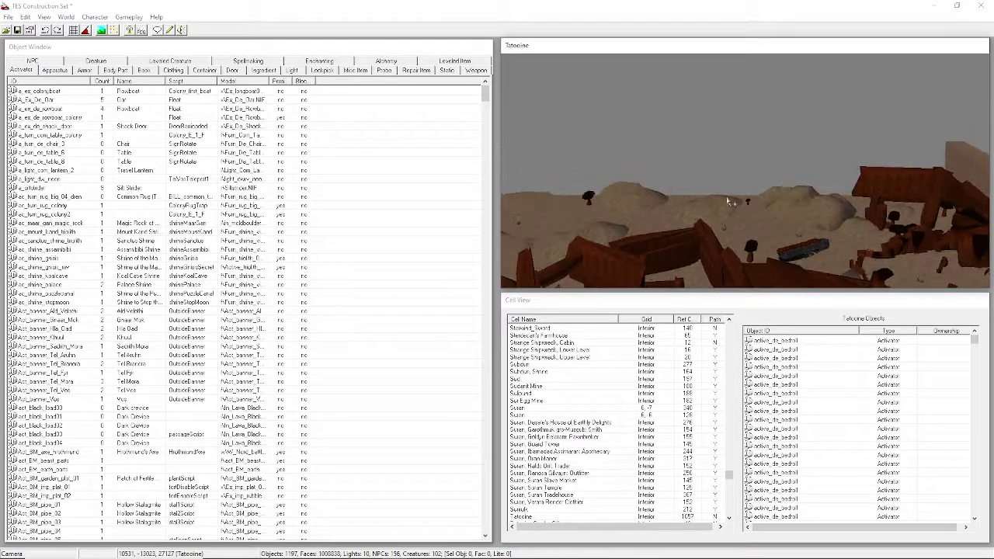